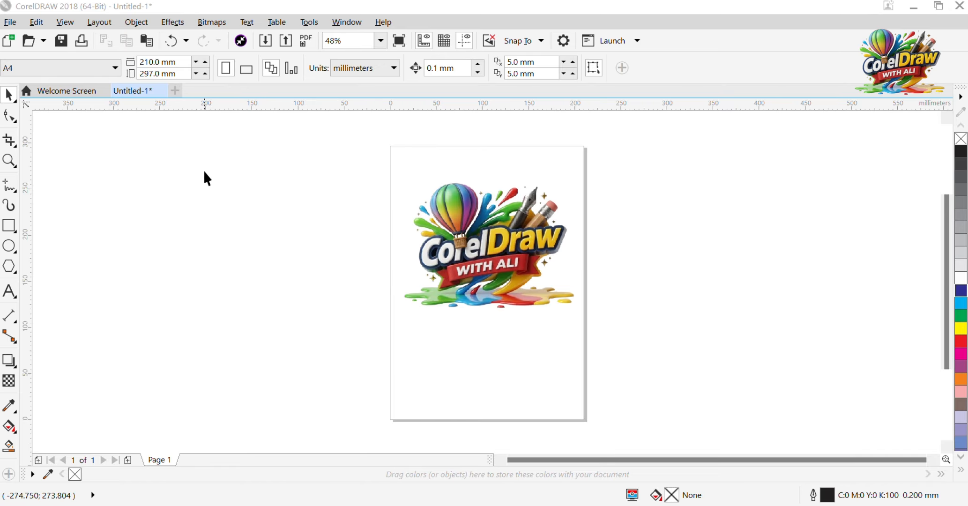
Add a 210 × 297 mm rectangle matching the page frame and fit all objects in the view
{"action": "left_click_drag", "start_coordinate": [362, 135], "coordinate": [600, 420]}
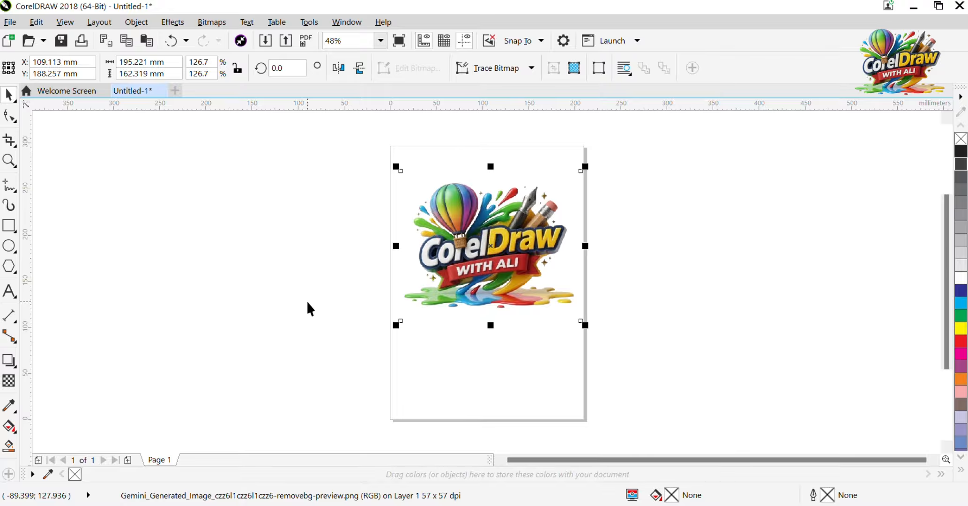
{"action": "scroll", "coordinate": [307, 302], "scroll_direction": "down", "scroll_amount": 3}
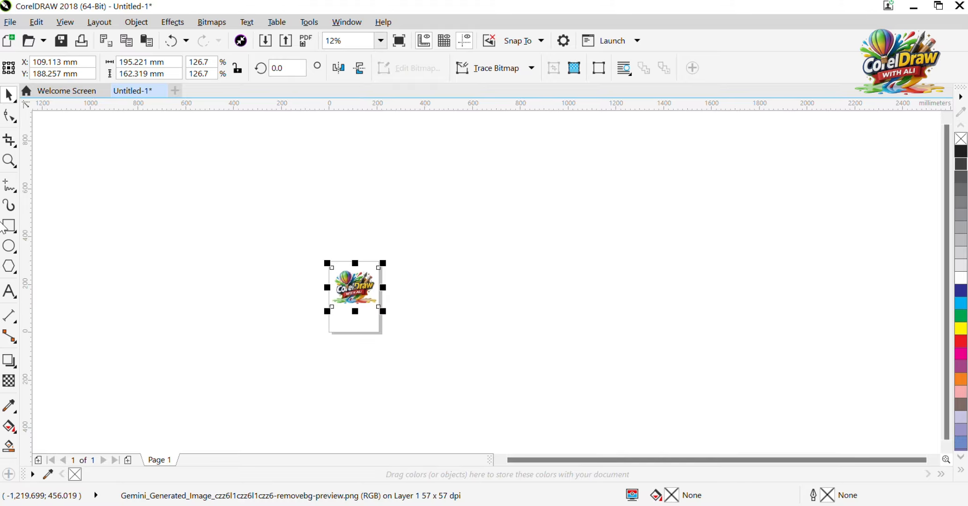
{"action": "double_click", "coordinate": [14, 226]}
{"action": "key", "text": "F4"}
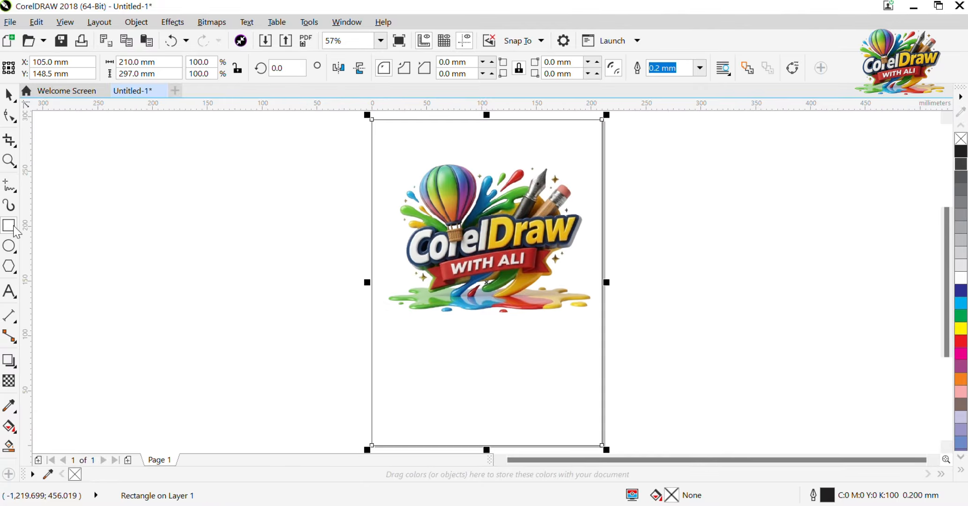
Delete the page-sized rectangle around the logo image
{"action": "left_click", "coordinate": [7, 100]}
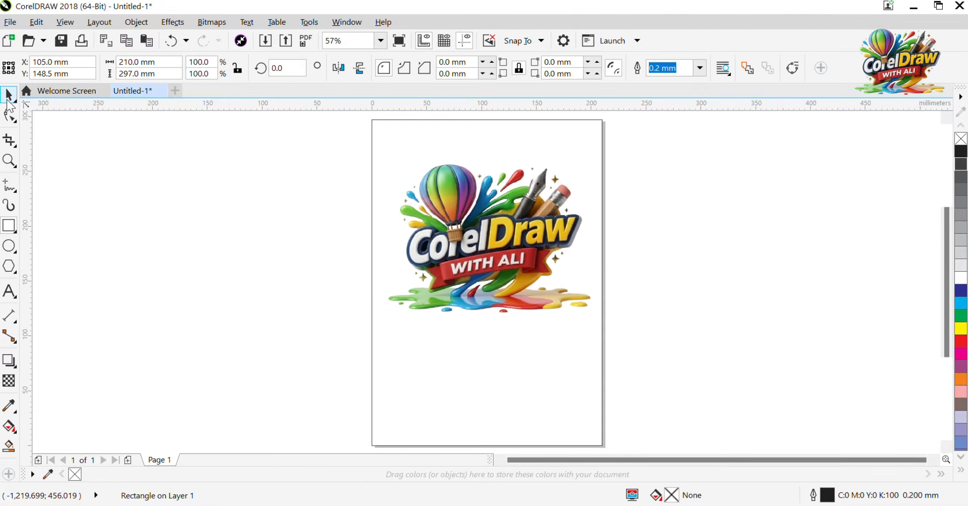
{"action": "left_click", "coordinate": [255, 151]}
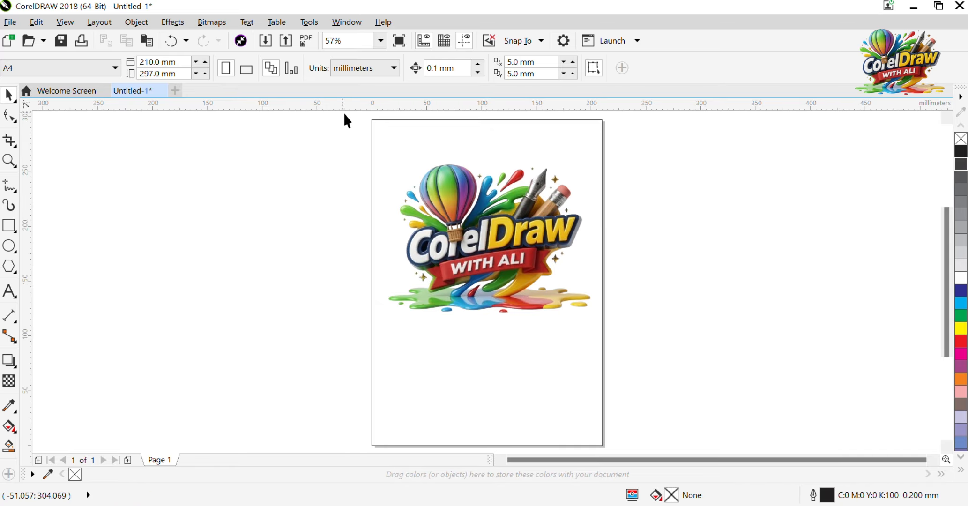
{"action": "left_click_drag", "start_coordinate": [357, 119], "coordinate": [683, 414]}
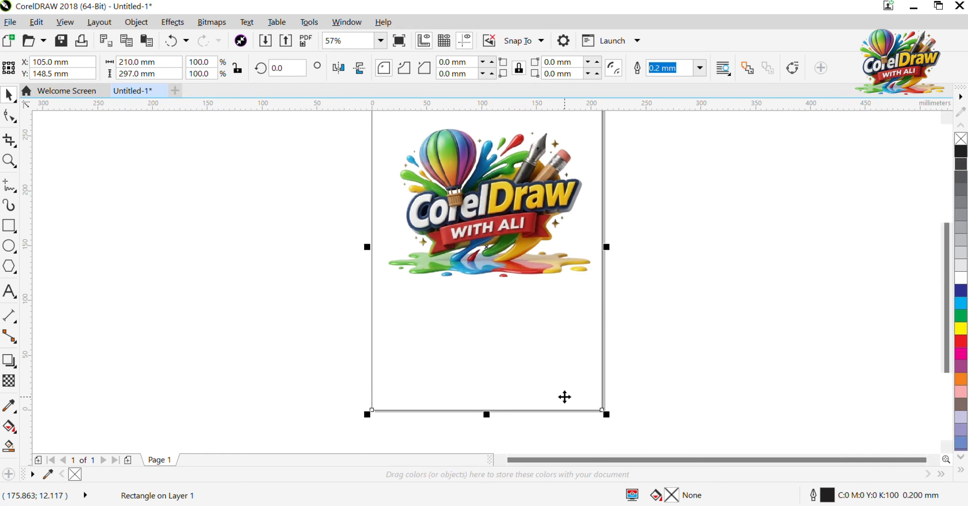
{"action": "key", "text": "Delete"}
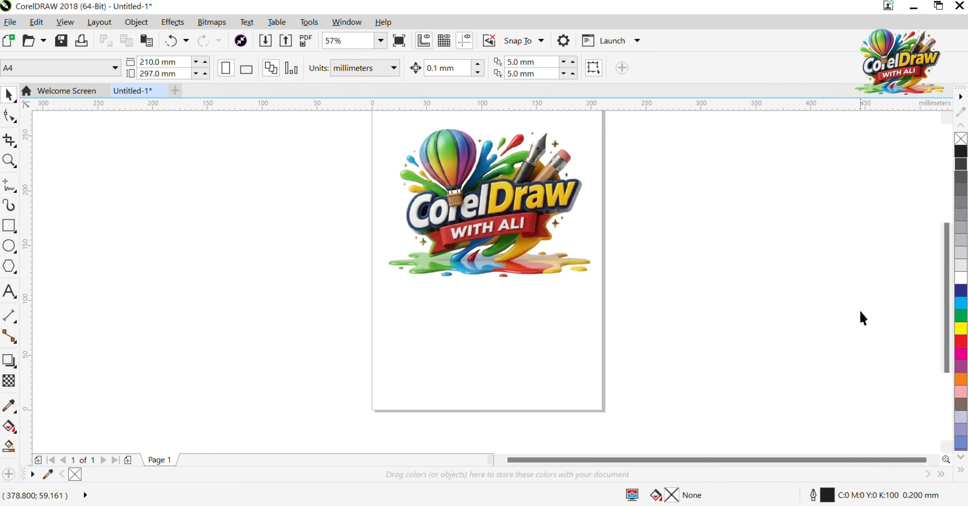
{"action": "left_click_drag", "start_coordinate": [946, 300], "coordinate": [948, 280]}
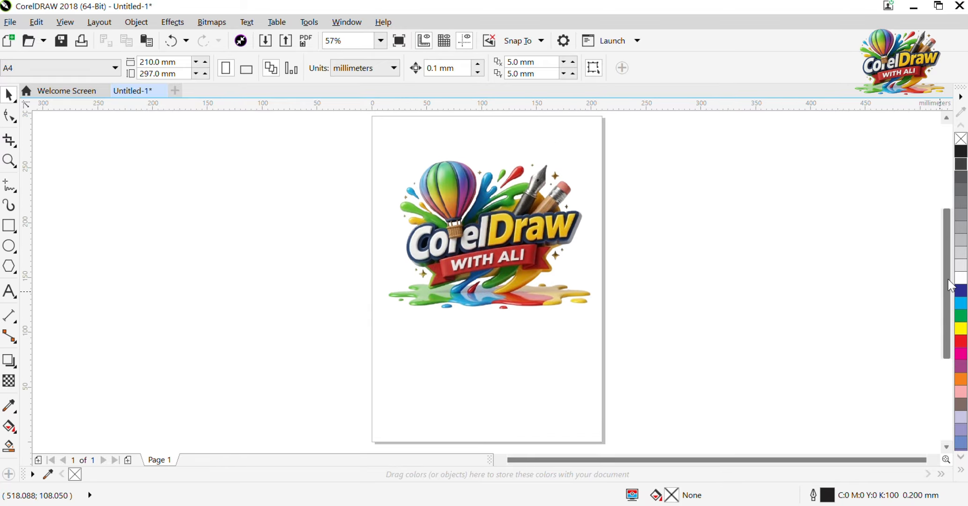
Deselect the logo image and set the document units to inches
{"action": "left_click", "coordinate": [505, 260]}
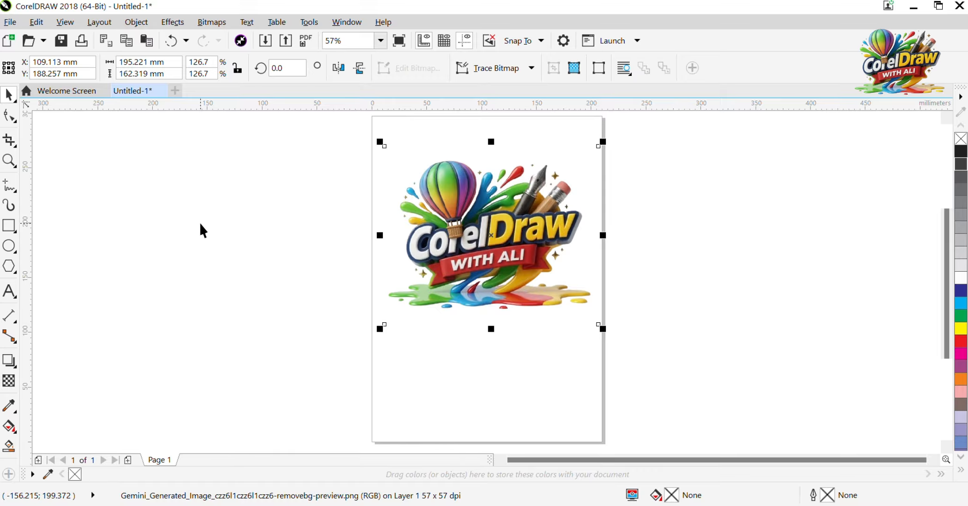
{"action": "left_click", "coordinate": [258, 240]}
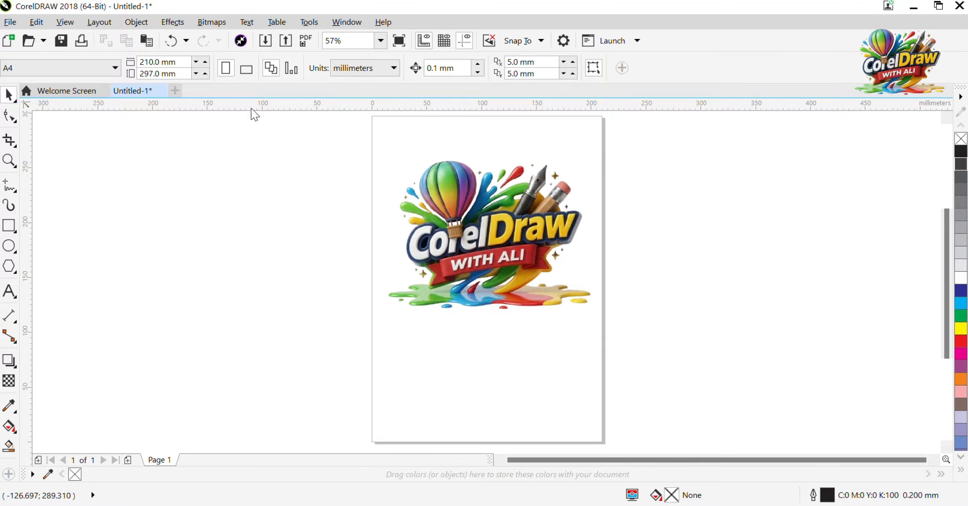
{"action": "left_click", "coordinate": [363, 75]}
{"action": "left_click", "coordinate": [364, 85]}
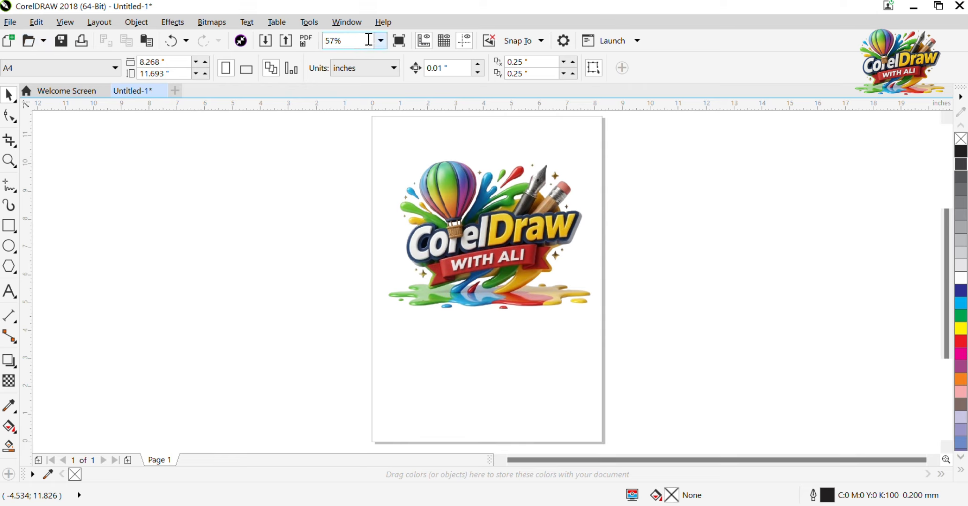
{"action": "left_click", "coordinate": [10, 24]}
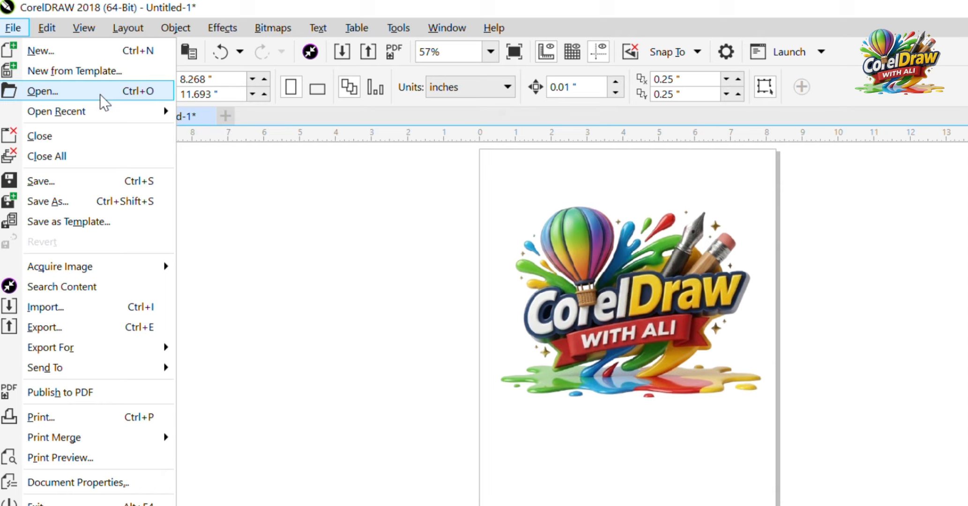
{"action": "mouse_move", "coordinate": [100, 107]}
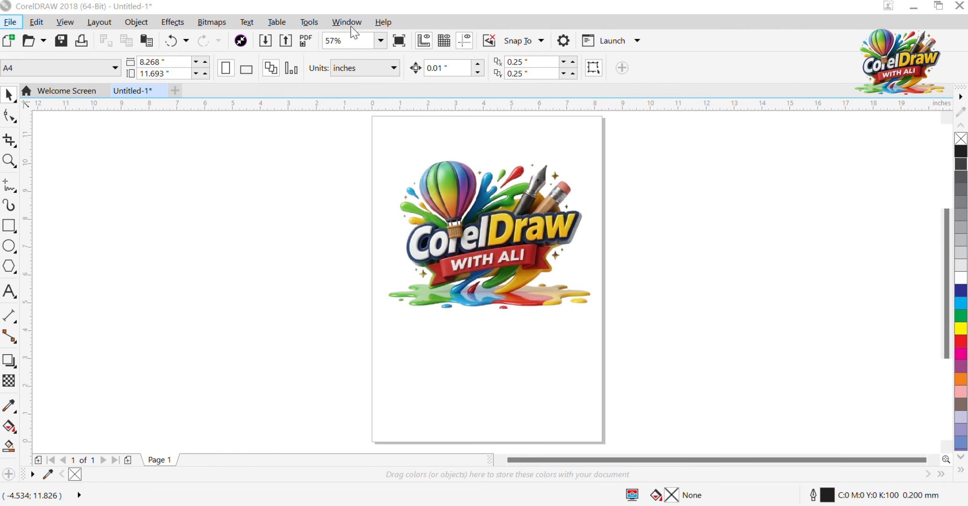
Open two additional windows of the current document
{"action": "left_click", "coordinate": [352, 18]}
{"action": "left_click", "coordinate": [353, 19]}
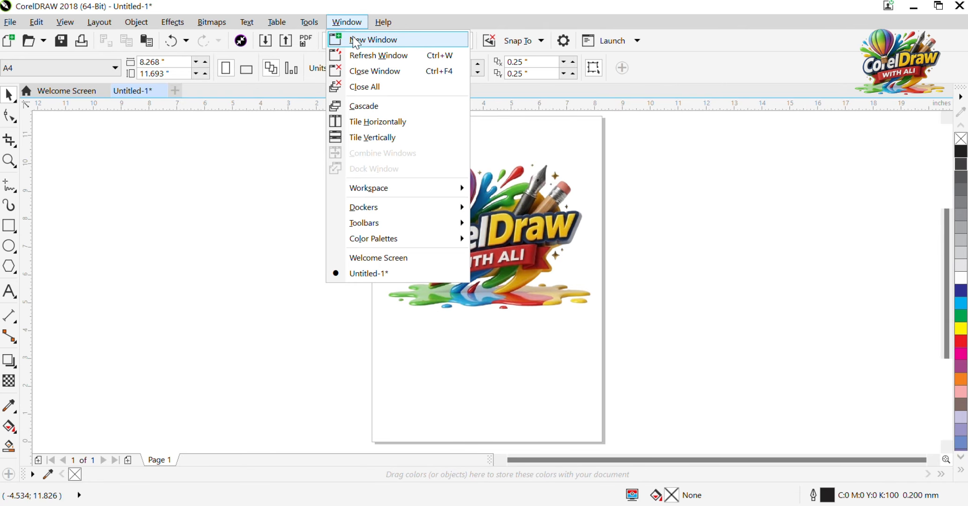
{"action": "left_click", "coordinate": [353, 39]}
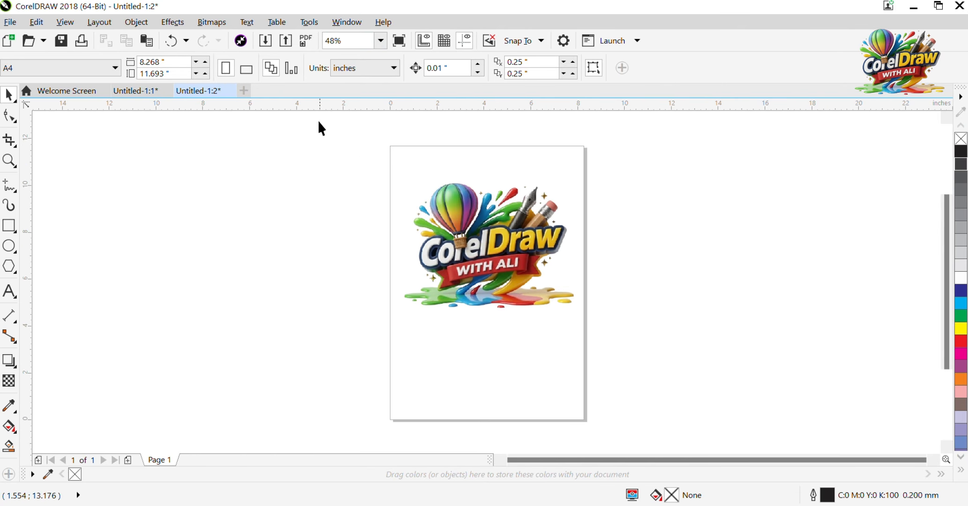
{"action": "left_click", "coordinate": [356, 24]}
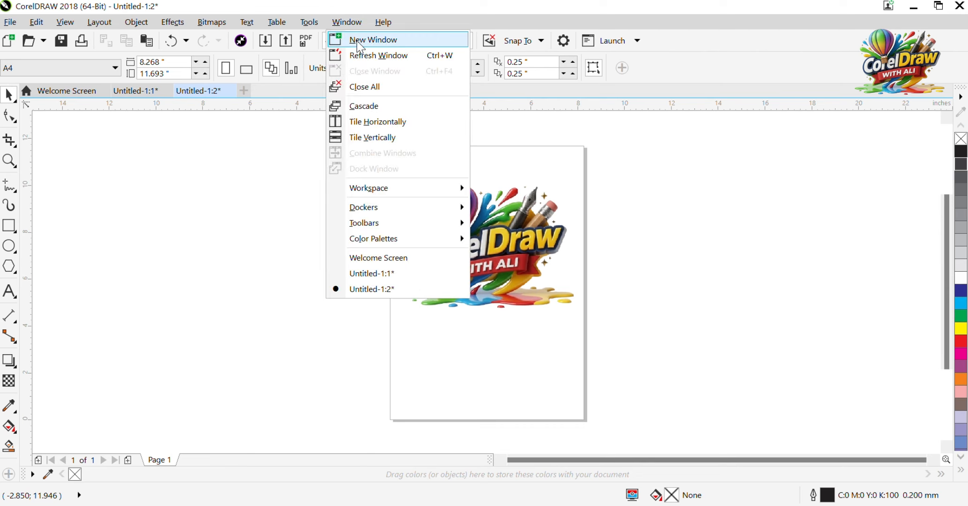
{"action": "left_click", "coordinate": [360, 42]}
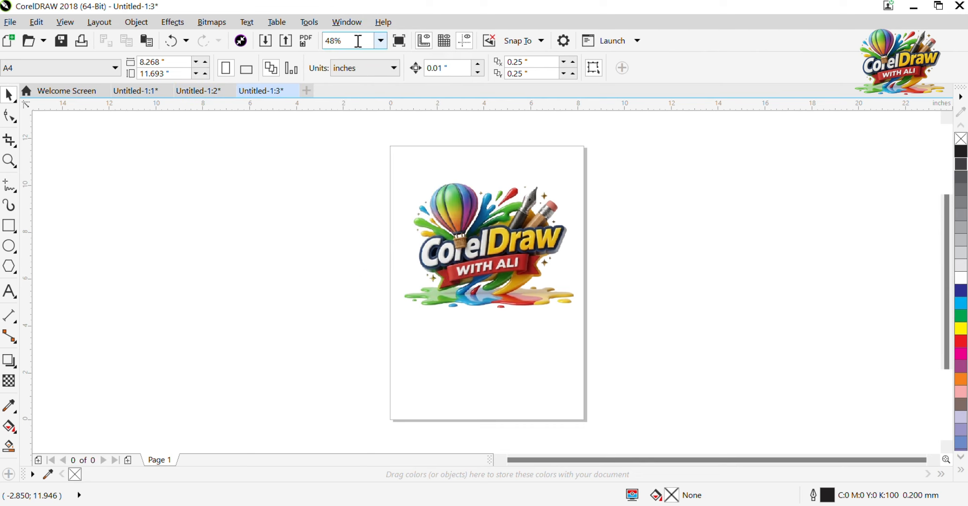
Switch through the document's windows Untitled-1:1, Untitled-1:2 and Untitled-1:3 to compare them
{"action": "left_click", "coordinate": [135, 92]}
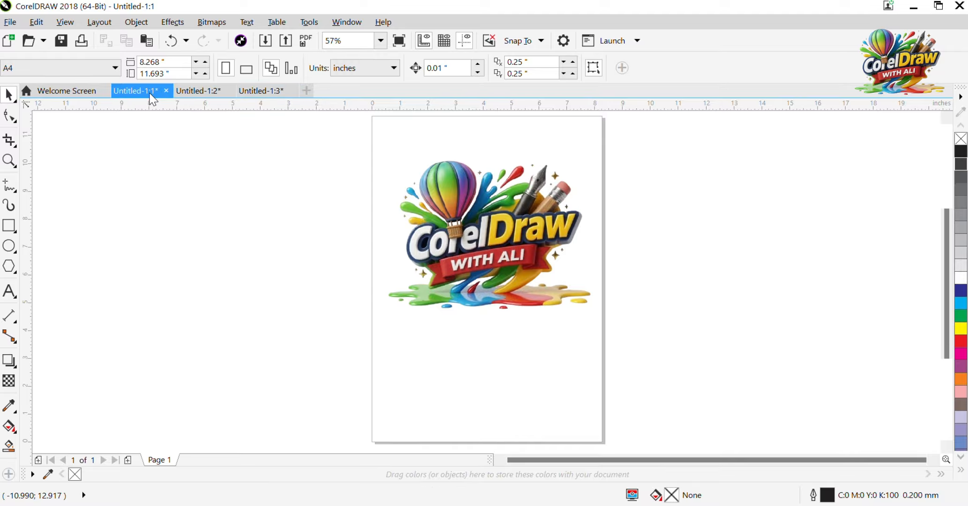
{"action": "left_click", "coordinate": [192, 95]}
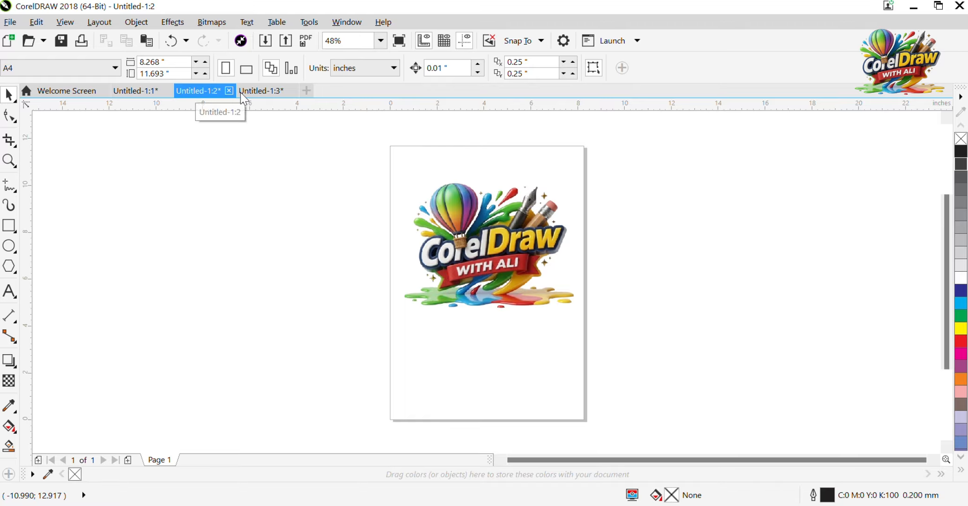
{"action": "left_click", "coordinate": [254, 91]}
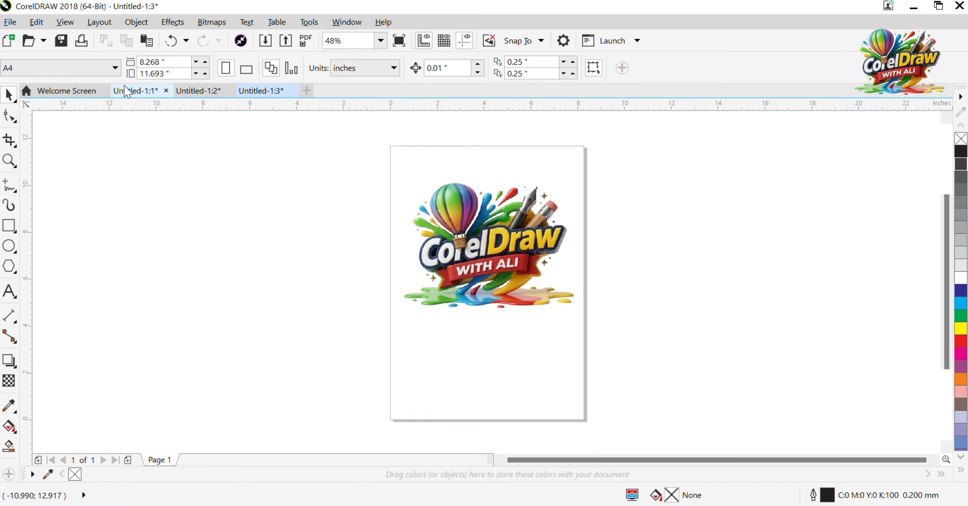
Close the document and all of its windows
{"action": "left_click", "coordinate": [19, 25]}
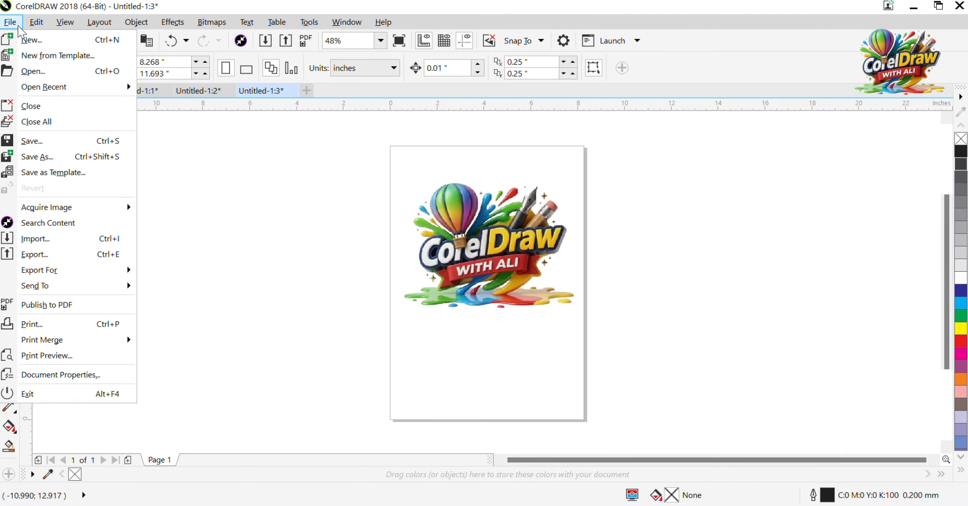
{"action": "left_click", "coordinate": [49, 104]}
{"action": "left_click", "coordinate": [469, 294]}
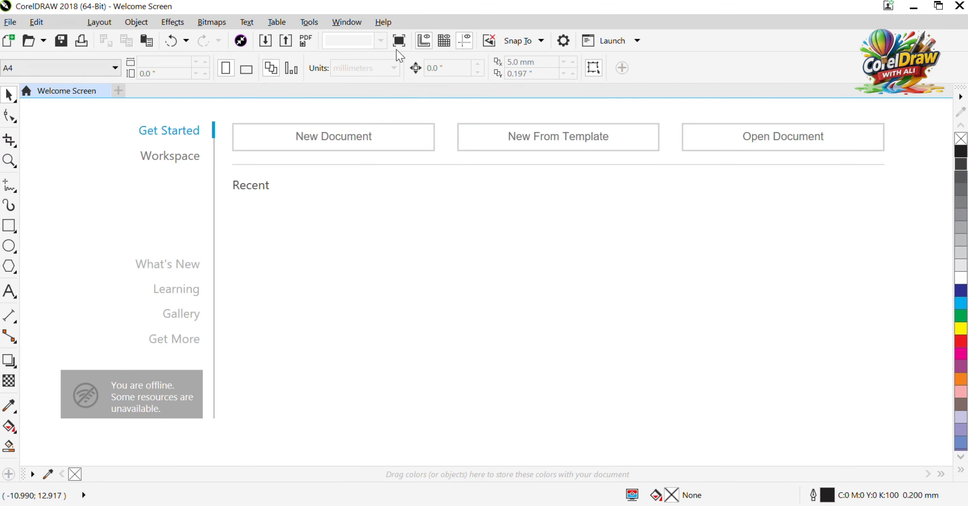
Create a new one-page A4 portrait document named Untitled-1 in millimeters, with CMYK color mode and 300 dpi resolution
{"action": "left_click", "coordinate": [119, 94]}
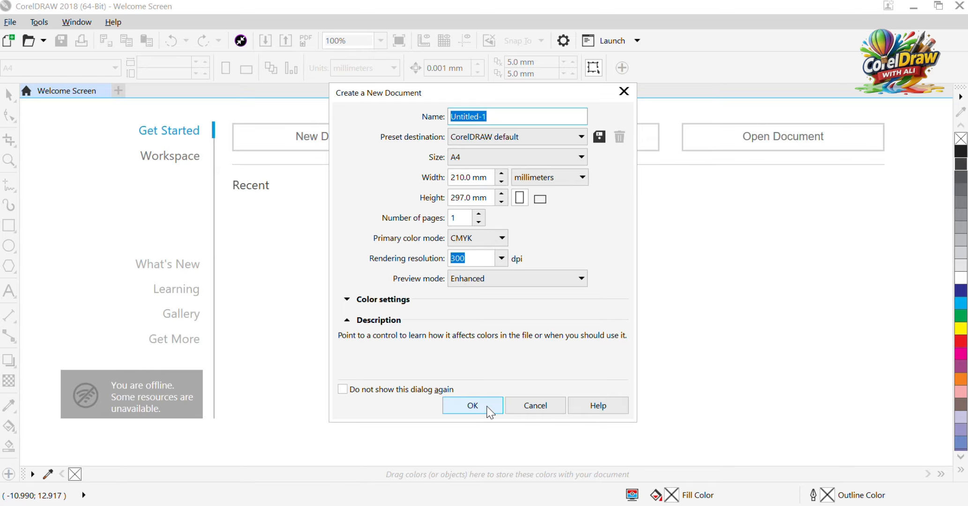
{"action": "left_click", "coordinate": [557, 412]}
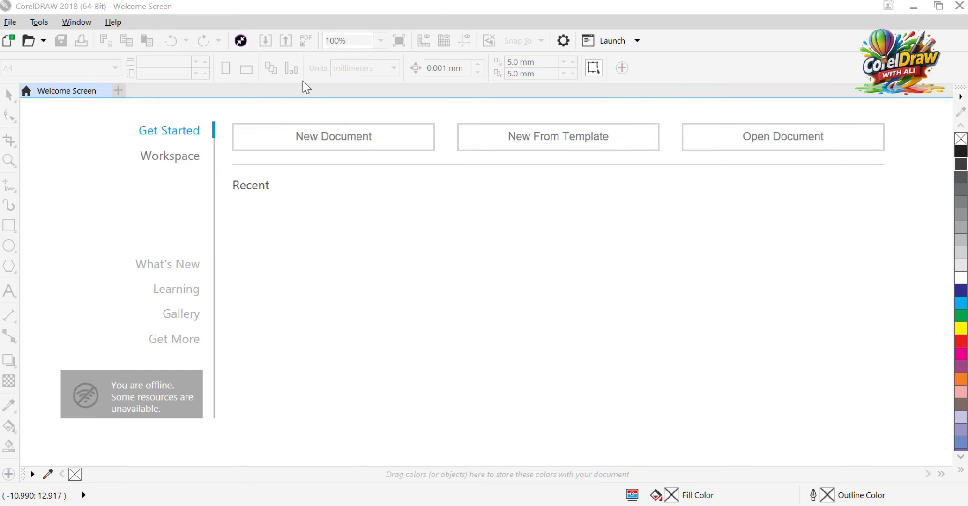
{"action": "left_click", "coordinate": [118, 90]}
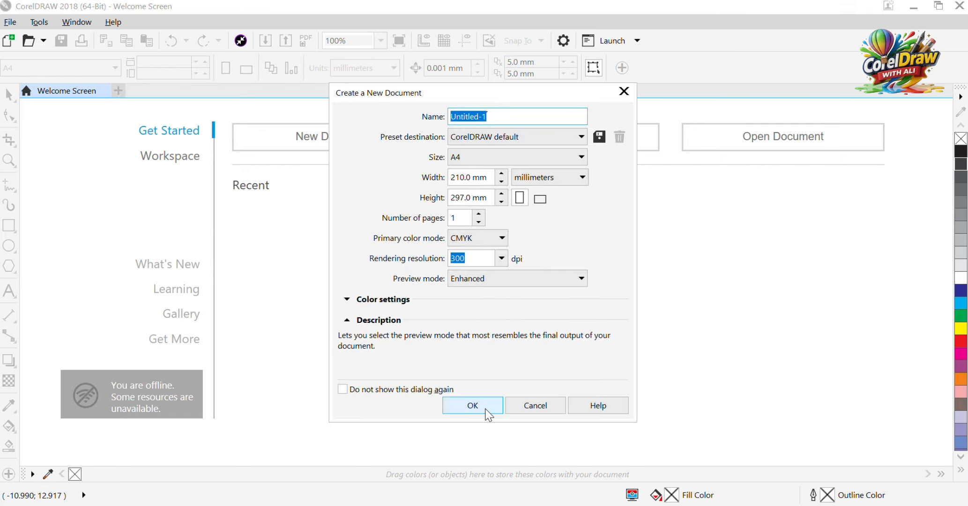
{"action": "left_click", "coordinate": [486, 409]}
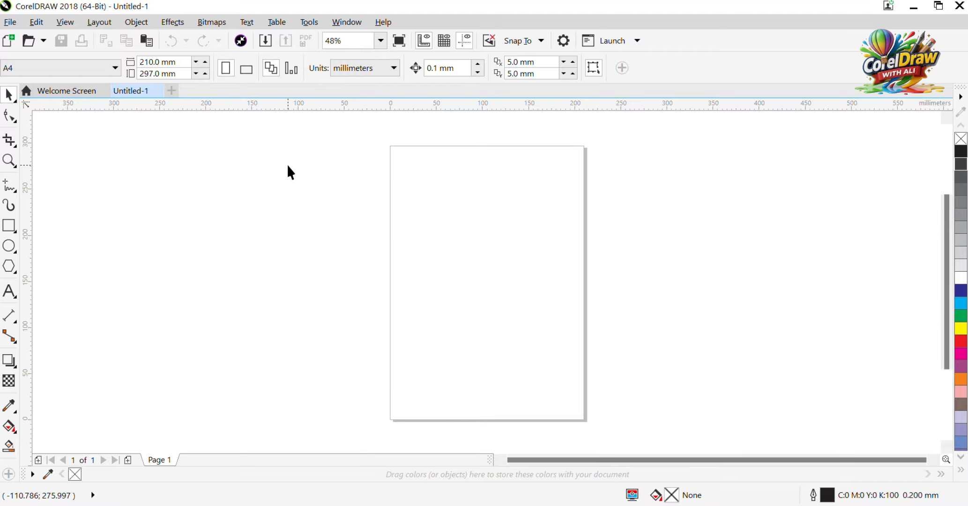
{"action": "left_click_drag", "start_coordinate": [288, 165], "coordinate": [572, 315]}
{"action": "left_click", "coordinate": [10, 22]}
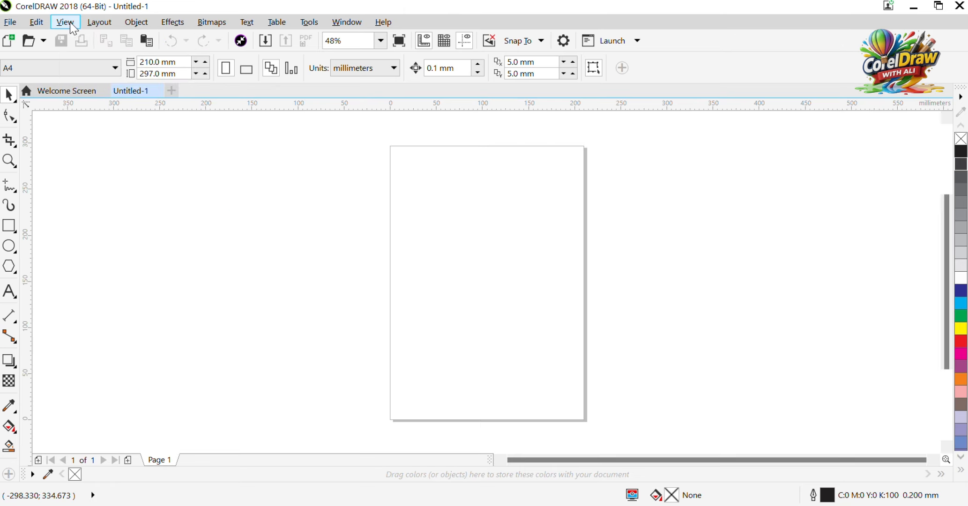
{"action": "left_click", "coordinate": [97, 32]}
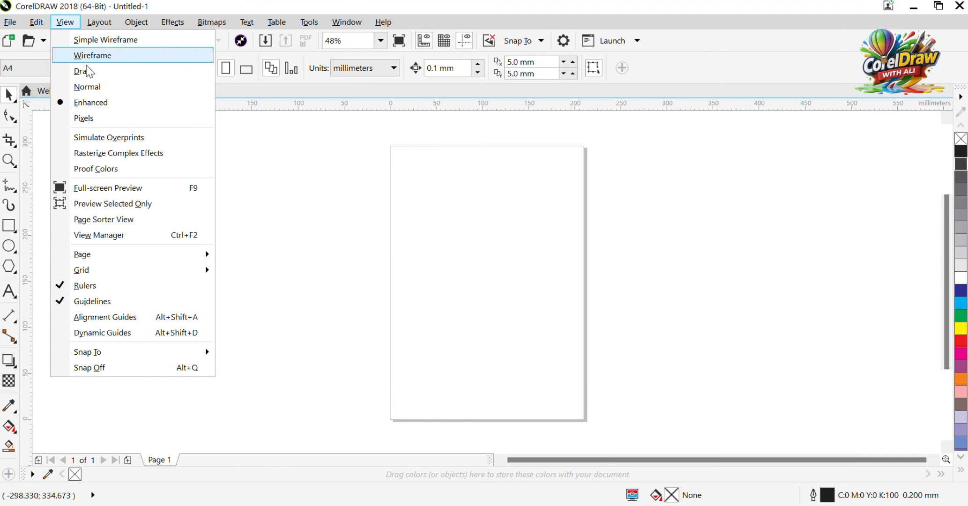
{"action": "mouse_move", "coordinate": [169, 27]}
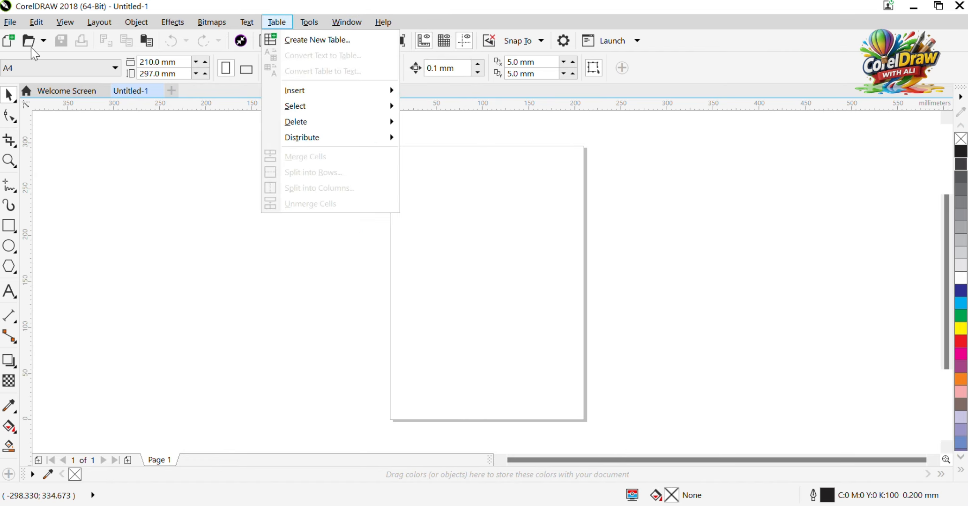
{"action": "left_click", "coordinate": [12, 43]}
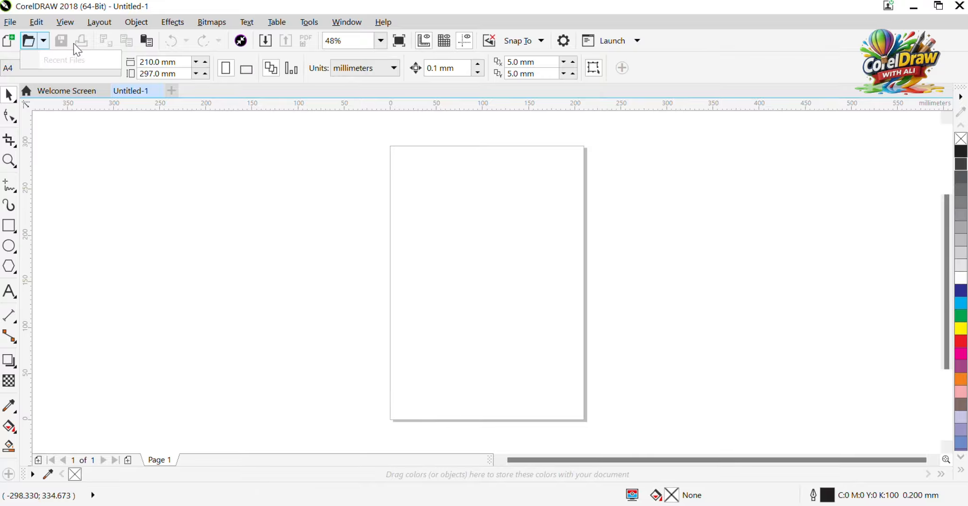
{"action": "left_click", "coordinate": [10, 22]}
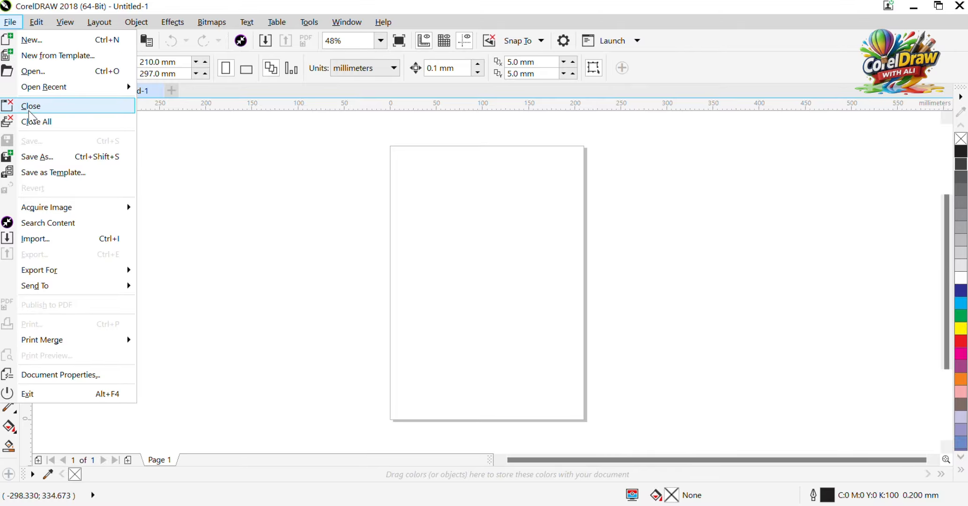
{"action": "mouse_move", "coordinate": [100, 22]}
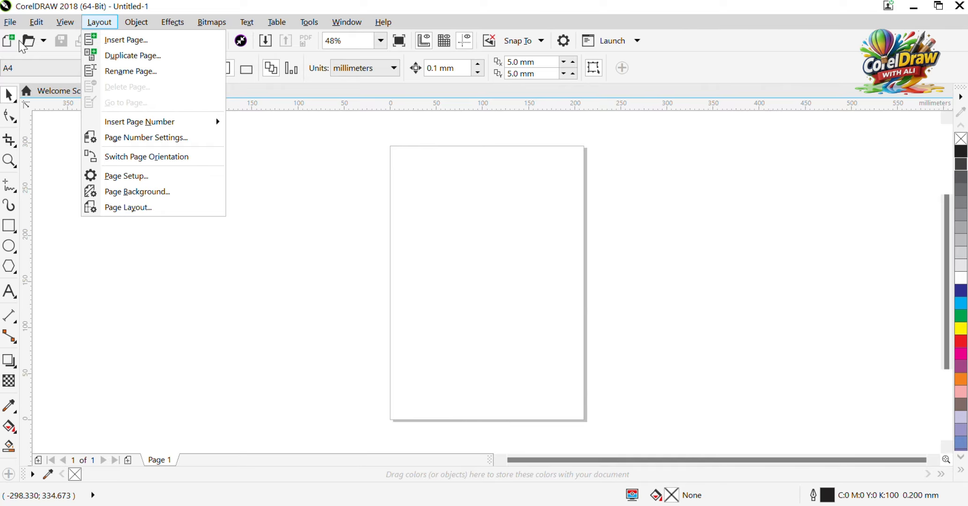
{"action": "left_click", "coordinate": [43, 42]}
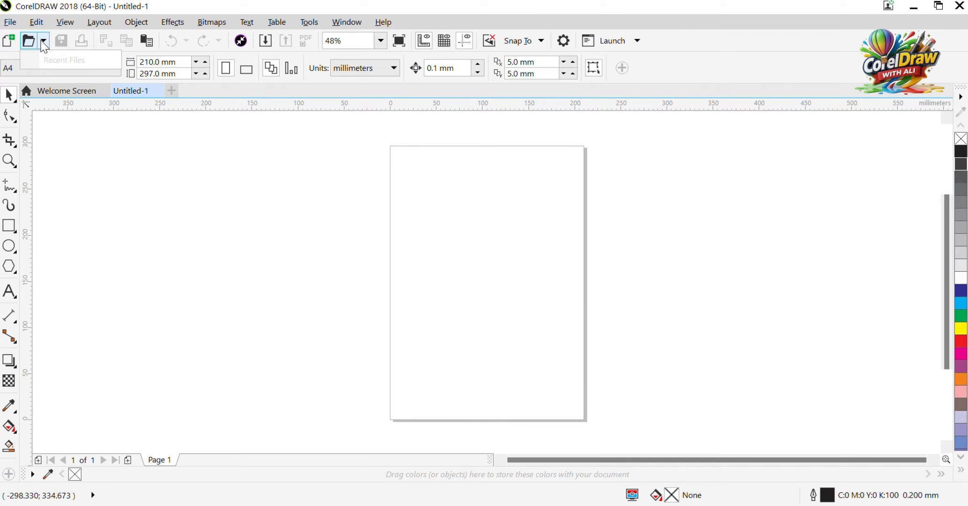
{"action": "left_click", "coordinate": [127, 32]}
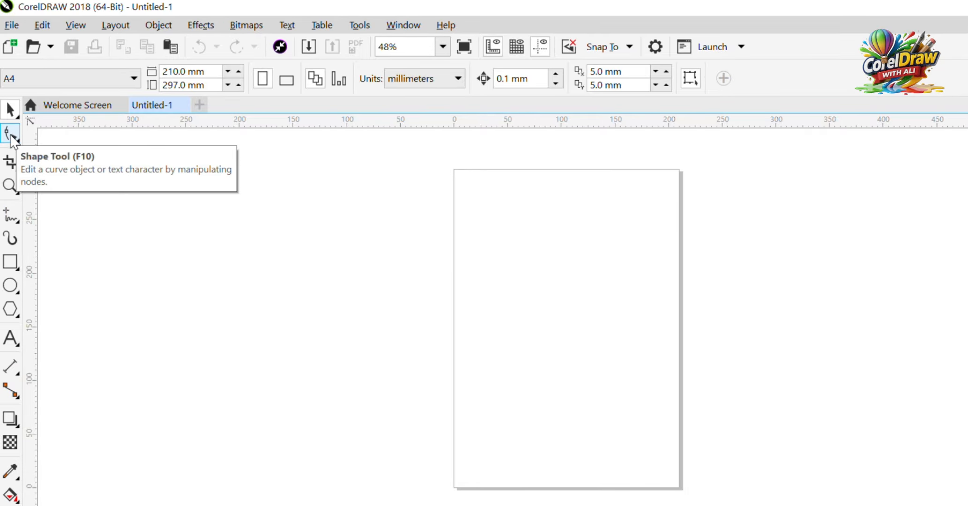
{"action": "left_click", "coordinate": [11, 215]}
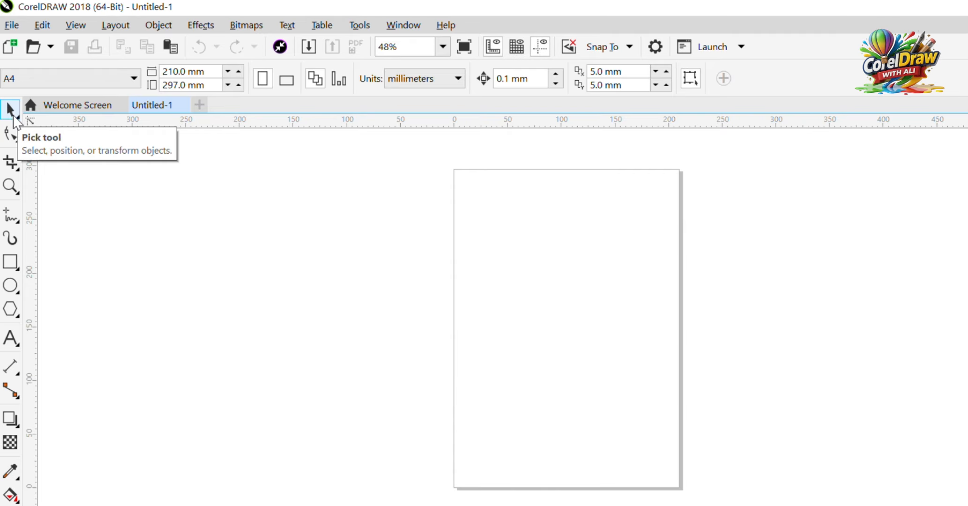
Draw a rectangle about 129 by 102 mm in the empty area to the left of the page
{"action": "left_click_drag", "start_coordinate": [147, 212], "coordinate": [364, 383]}
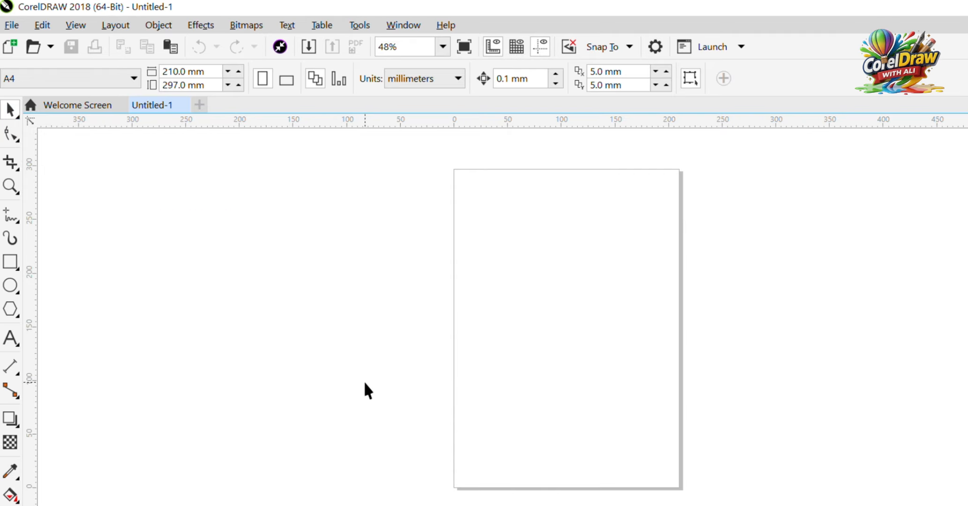
{"action": "left_click", "coordinate": [10, 261]}
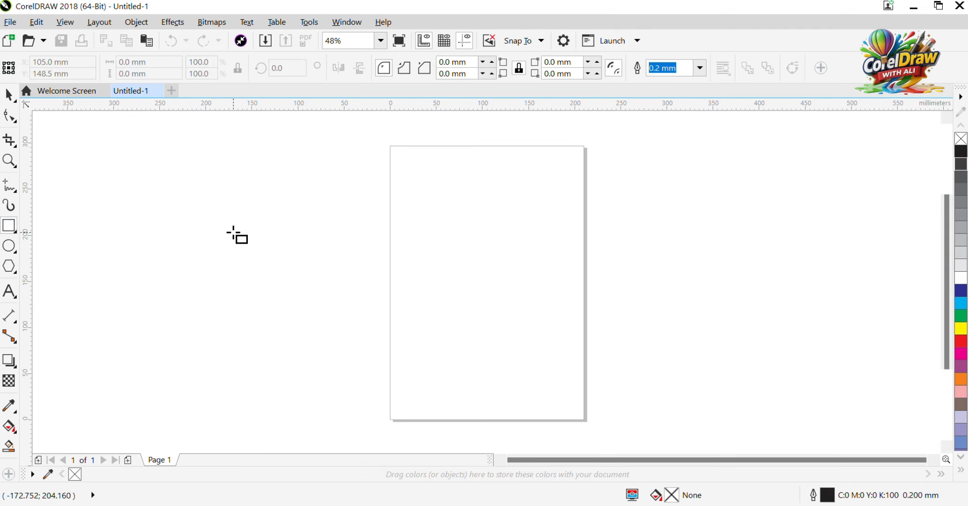
{"action": "left_click_drag", "start_coordinate": [233, 233], "coordinate": [353, 327]}
Move the rectangle up and to the left with the Pick tool, and delete it
{"action": "left_click", "coordinate": [9, 96]}
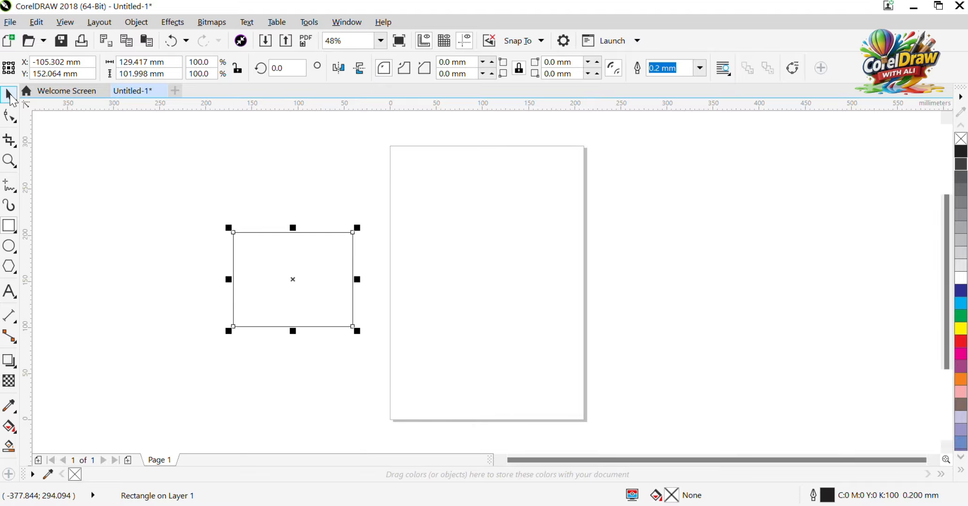
{"action": "left_click_drag", "start_coordinate": [281, 292], "coordinate": [238, 248]}
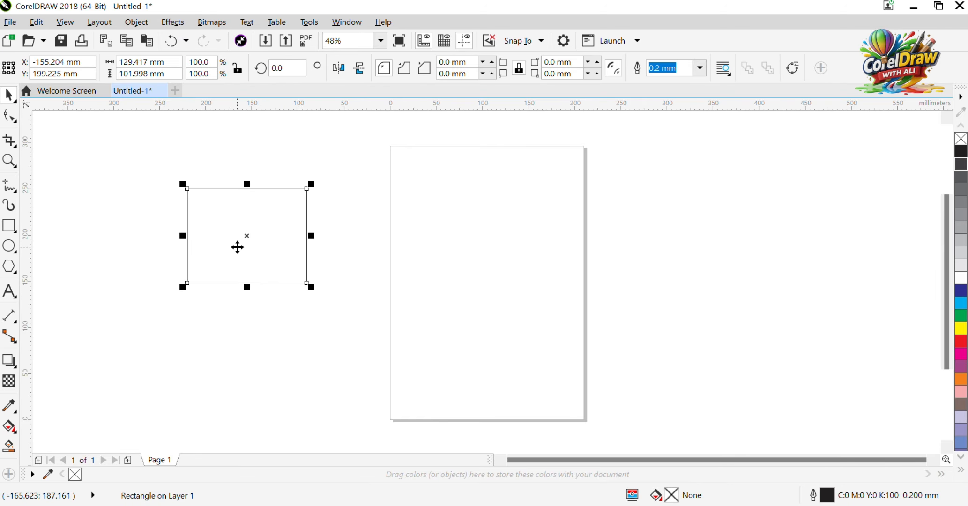
{"action": "key", "text": "Delete"}
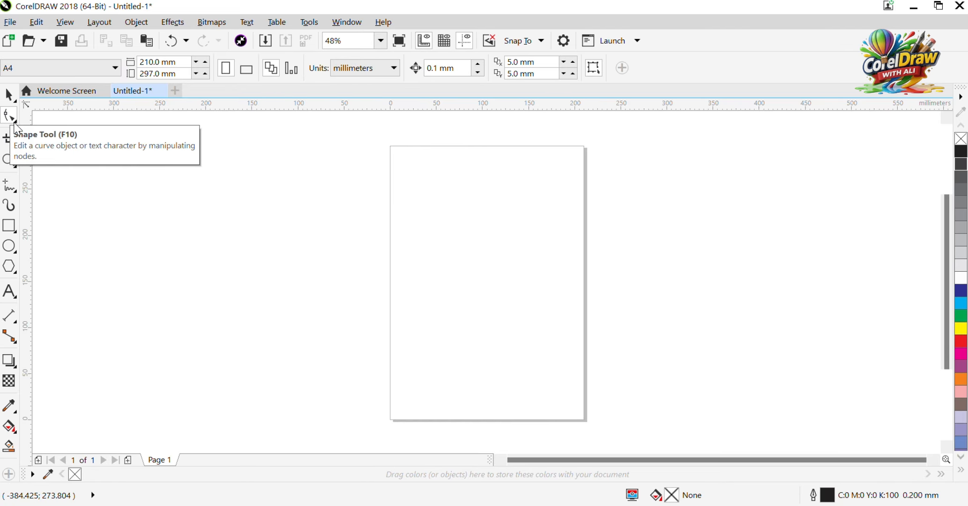
Examine the Shape tool's related tools, such as Smooth, Smear, Twirl, Attract, Repel, Smudge and Roughen
{"action": "left_click", "coordinate": [15, 123]}
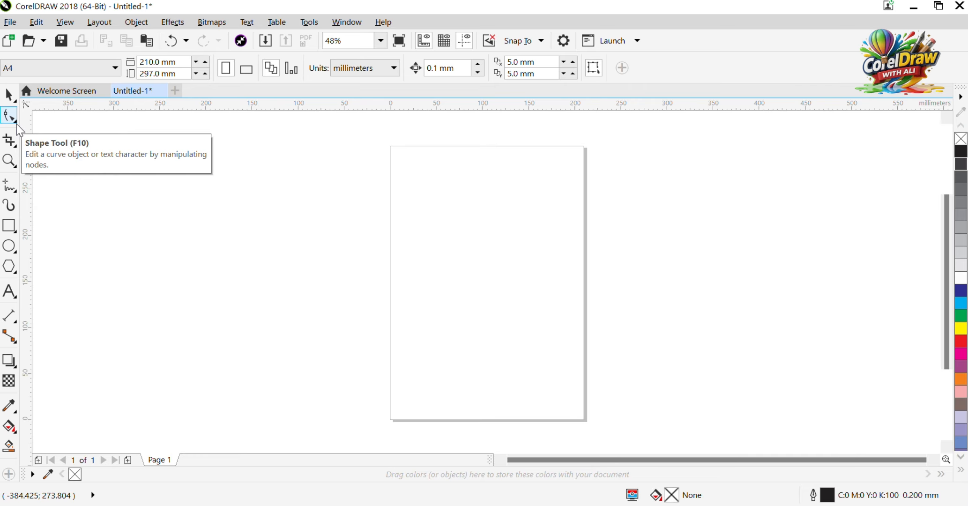
{"action": "left_click", "coordinate": [17, 124]}
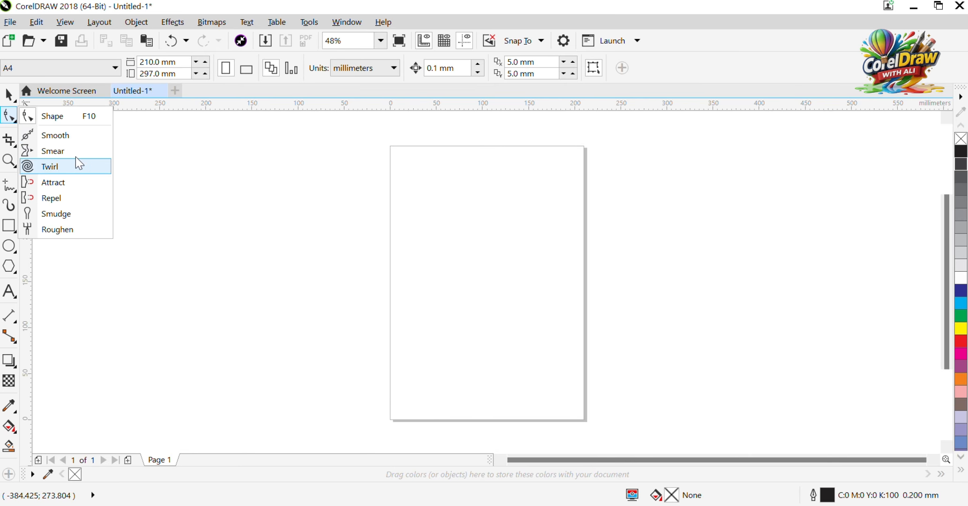
{"action": "left_click", "coordinate": [8, 122]}
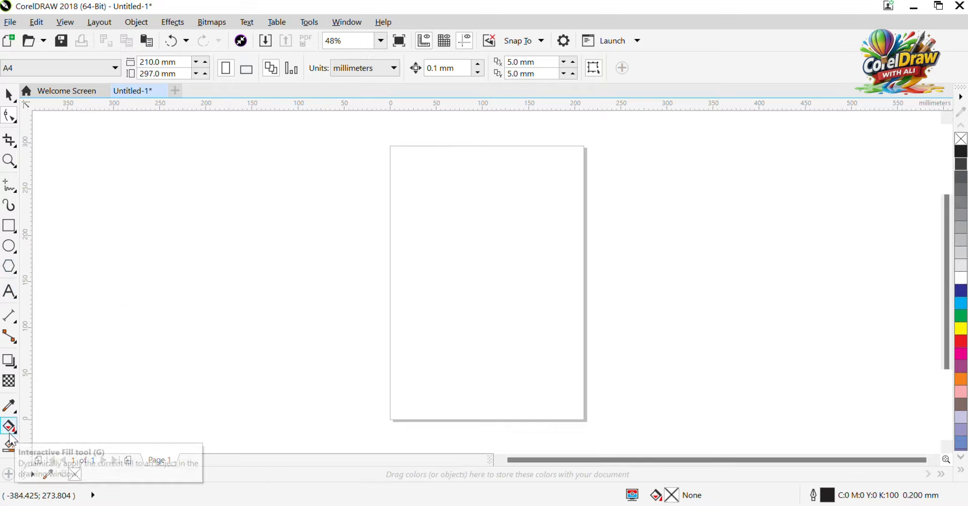
{"action": "left_click", "coordinate": [8, 115]}
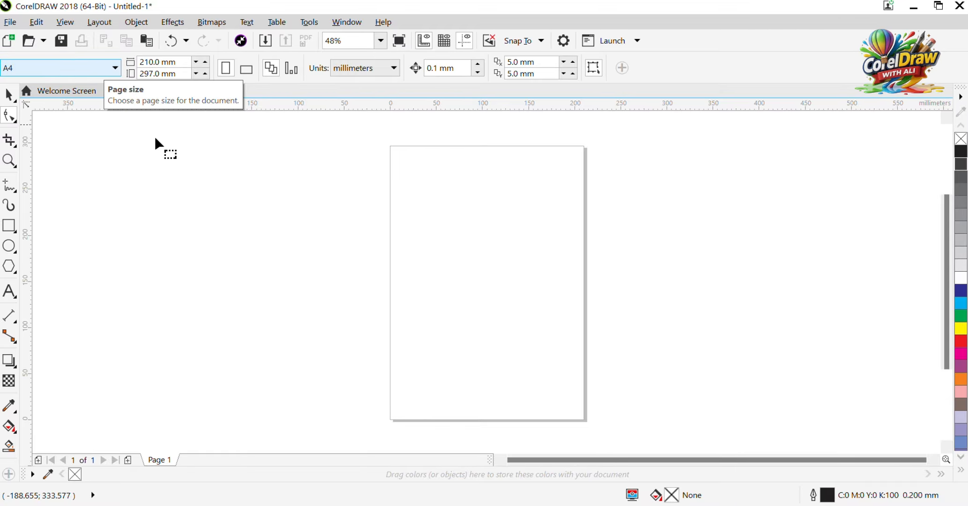
With the Pick tool active, look through the available page size presets without changing the page size
{"action": "left_click", "coordinate": [8, 95]}
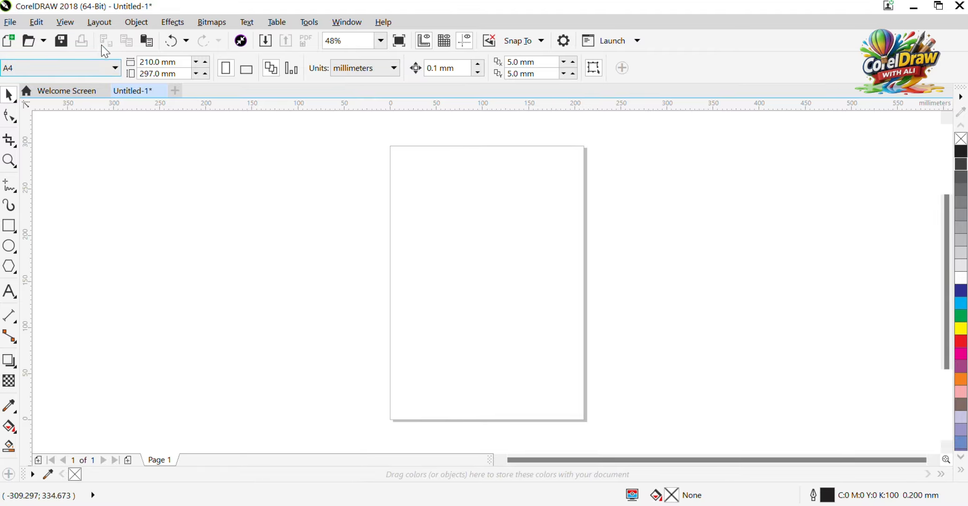
{"action": "left_click", "coordinate": [99, 65]}
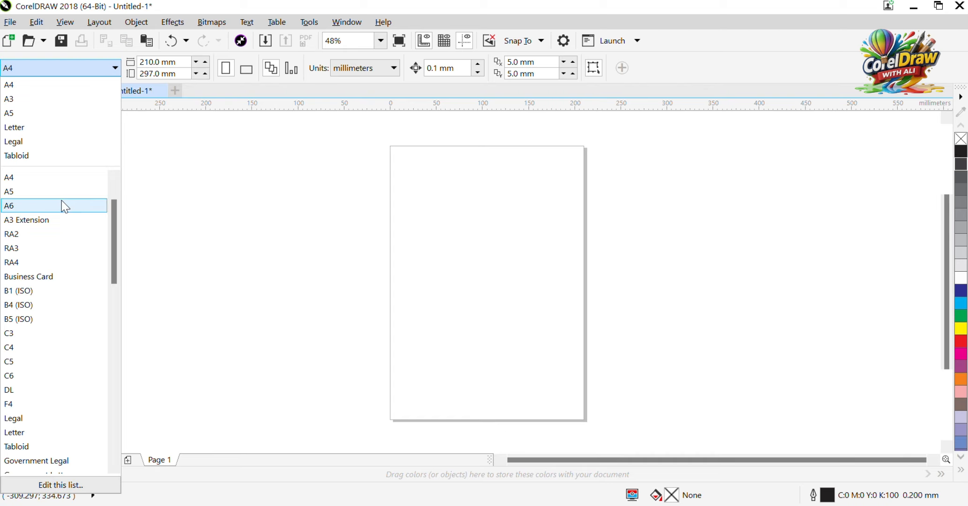
{"action": "left_click", "coordinate": [180, 172]}
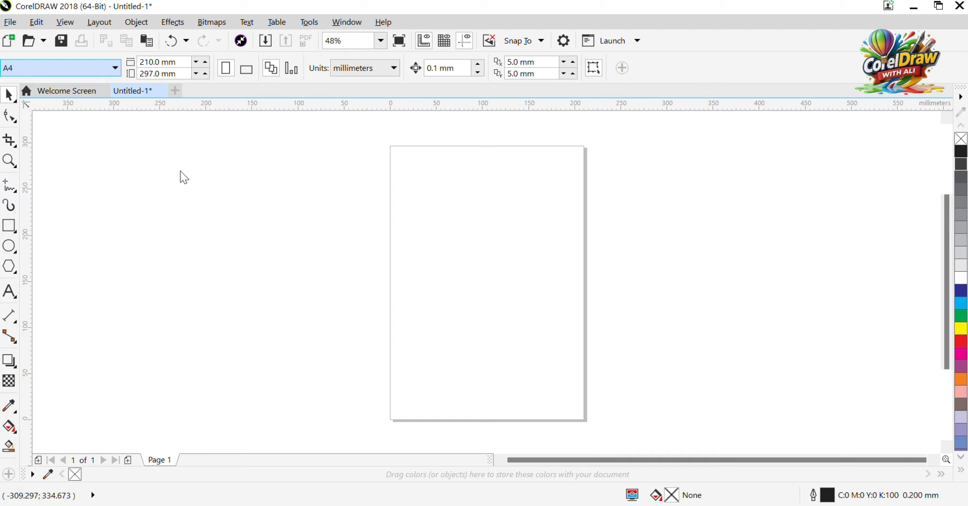
Set the drawing units to inches, and switch the page to landscape and back to portrait
{"action": "left_click", "coordinate": [360, 78]}
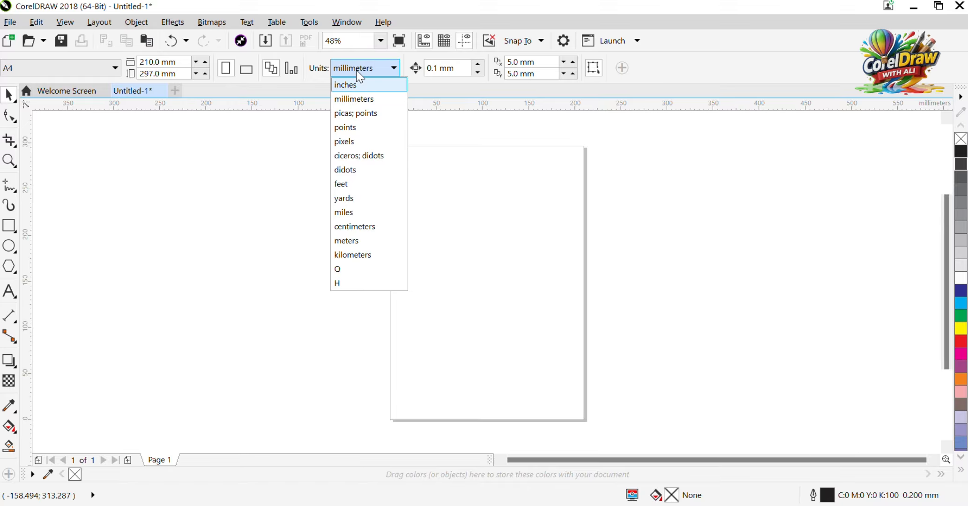
{"action": "left_click", "coordinate": [357, 85]}
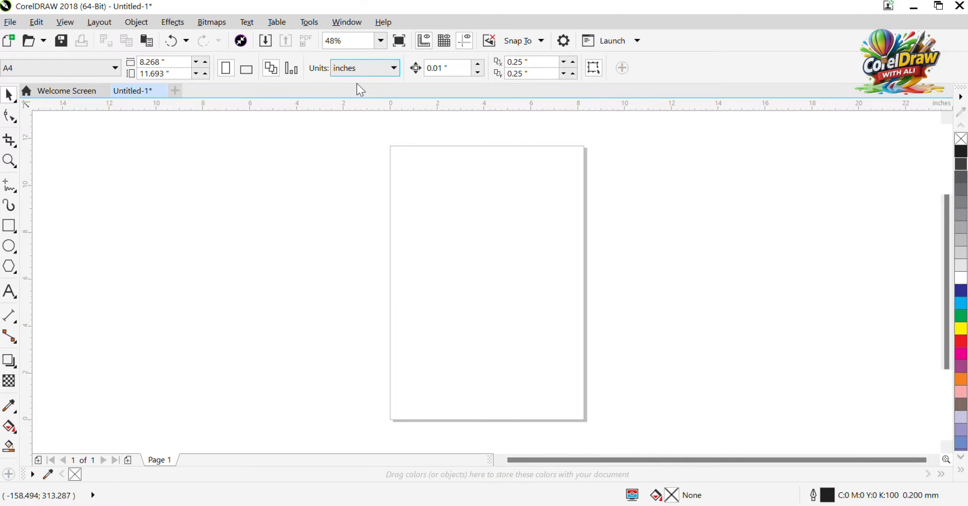
{"action": "left_click", "coordinate": [246, 70]}
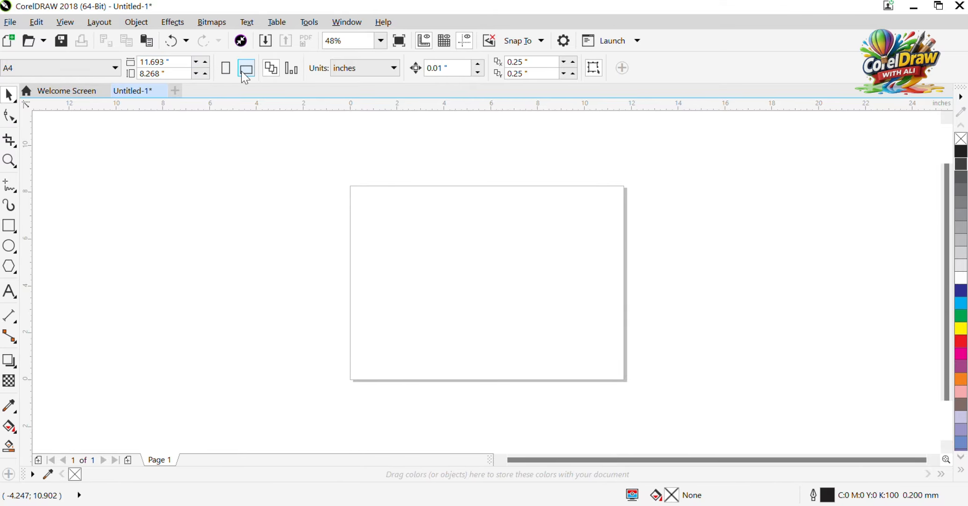
{"action": "left_click", "coordinate": [233, 72]}
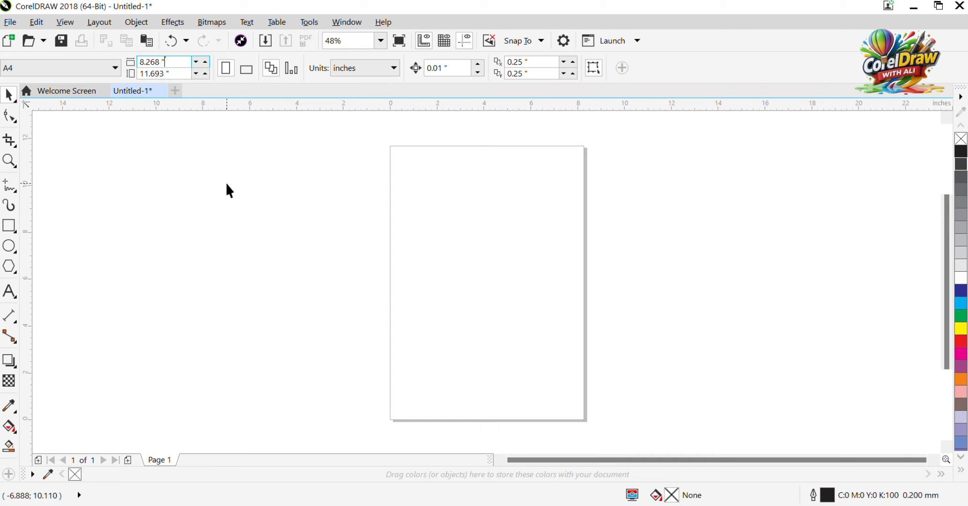
Draw a rectangle about 8.2 by 6.2 inches in the empty area beside the page's left edge
{"action": "left_click_drag", "start_coordinate": [227, 183], "coordinate": [375, 281]}
{"action": "left_click", "coordinate": [11, 224]}
{"action": "left_click_drag", "start_coordinate": [196, 165], "coordinate": [388, 311]}
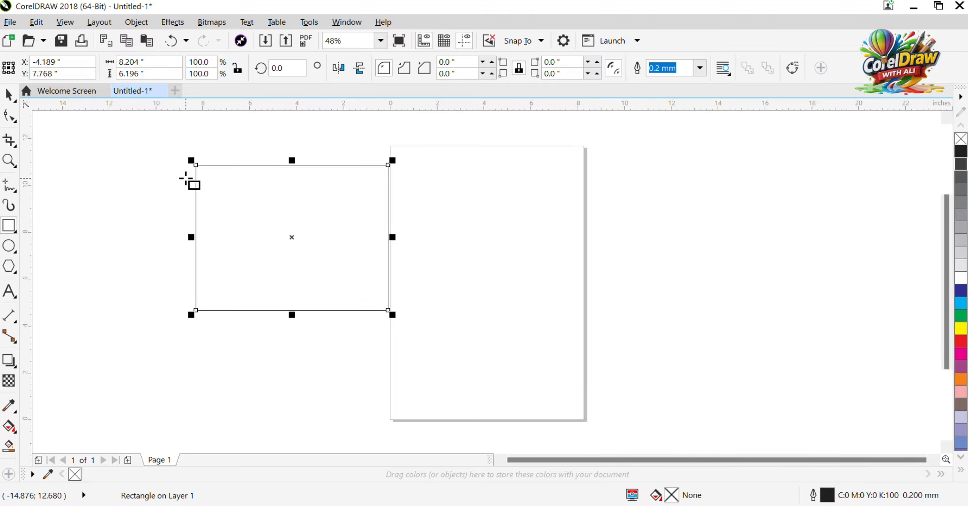
Convert the rectangle to curves with the Shape tool active, and delete the resulting curve with the Pick tool
{"action": "left_click", "coordinate": [14, 118]}
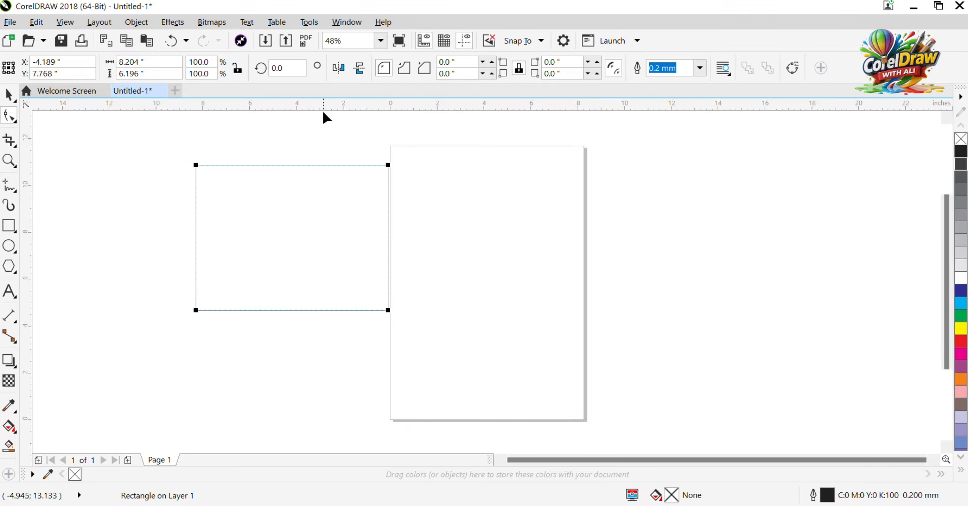
{"action": "right_click", "coordinate": [277, 164]}
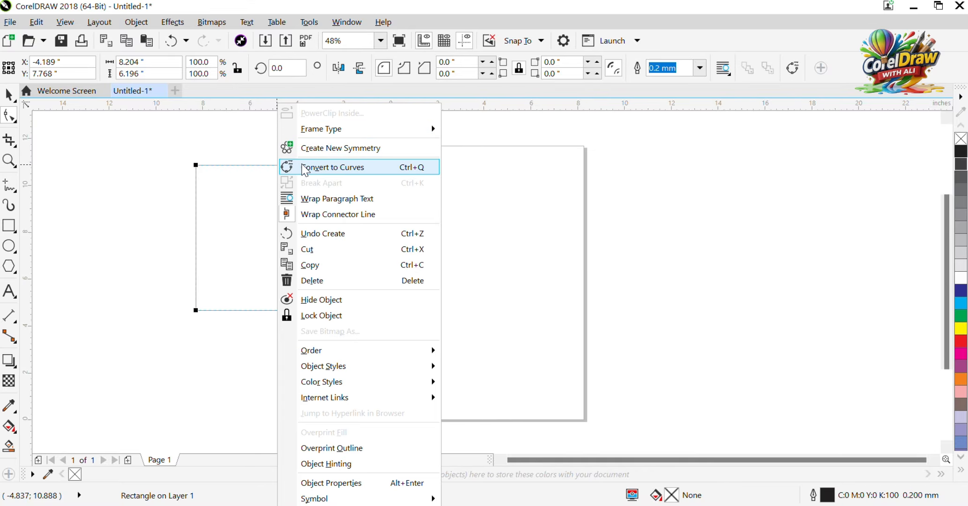
{"action": "left_click", "coordinate": [304, 168]}
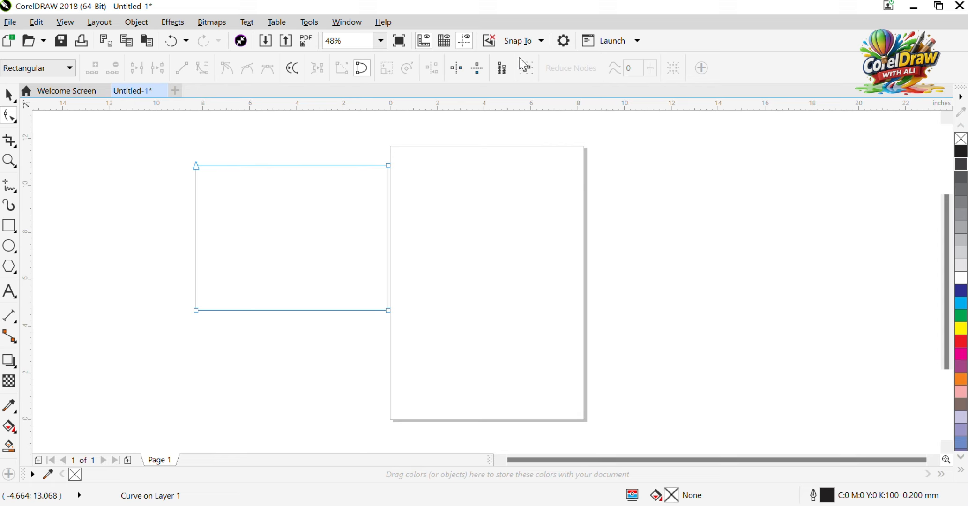
{"action": "left_click", "coordinate": [9, 95]}
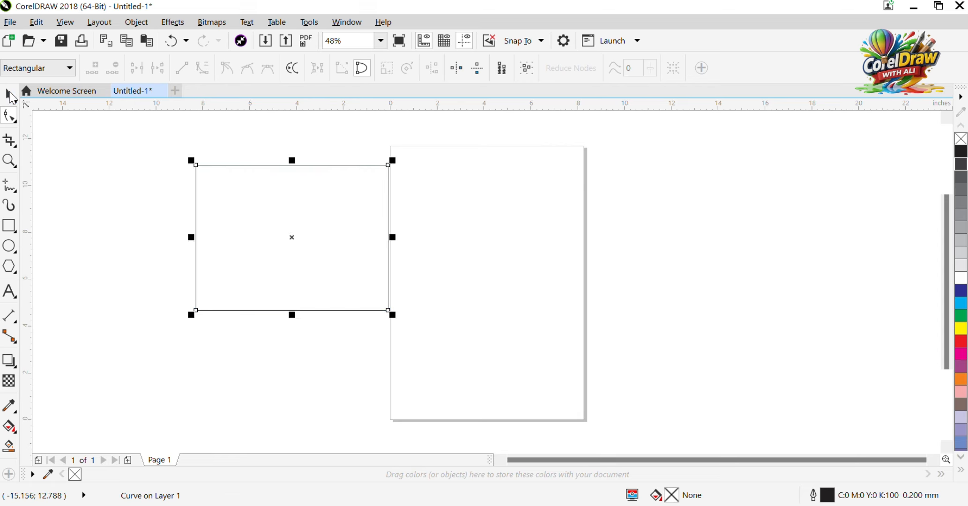
{"action": "key", "text": "Delete"}
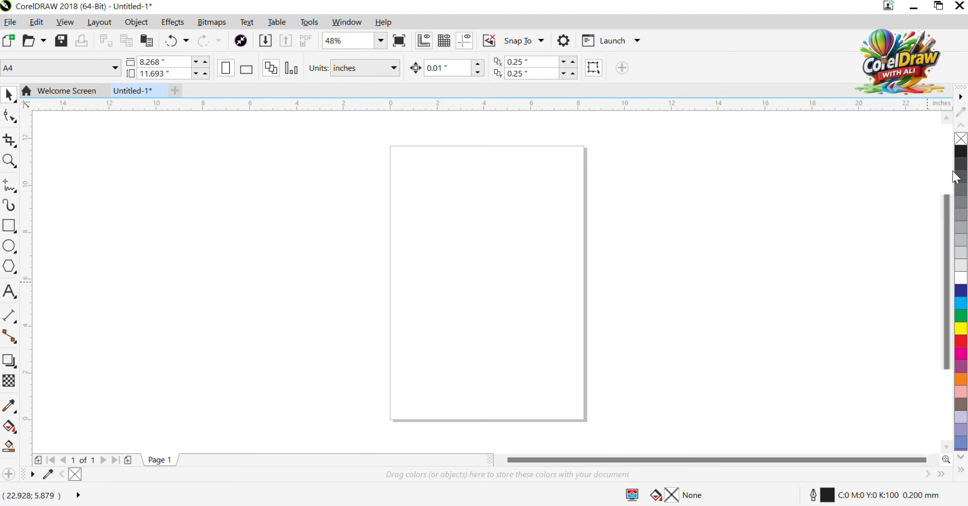
Draw a rectangle about 8.8 by 3.7 inches across the page's left edge, with a cyan fill and a black outline
{"action": "left_click", "coordinate": [9, 225]}
{"action": "left_click_drag", "start_coordinate": [283, 239], "coordinate": [489, 326]}
{"action": "left_click", "coordinate": [962, 305]}
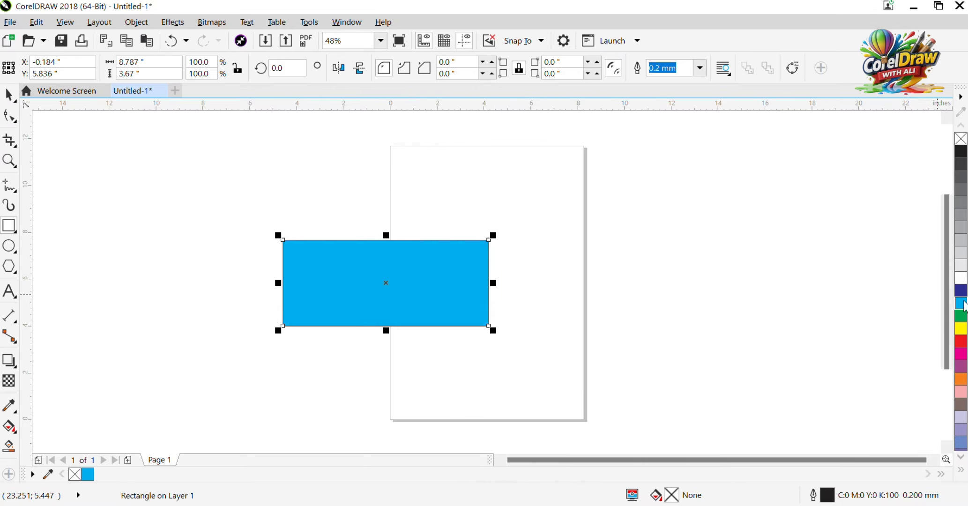
{"action": "right_click", "coordinate": [962, 305]}
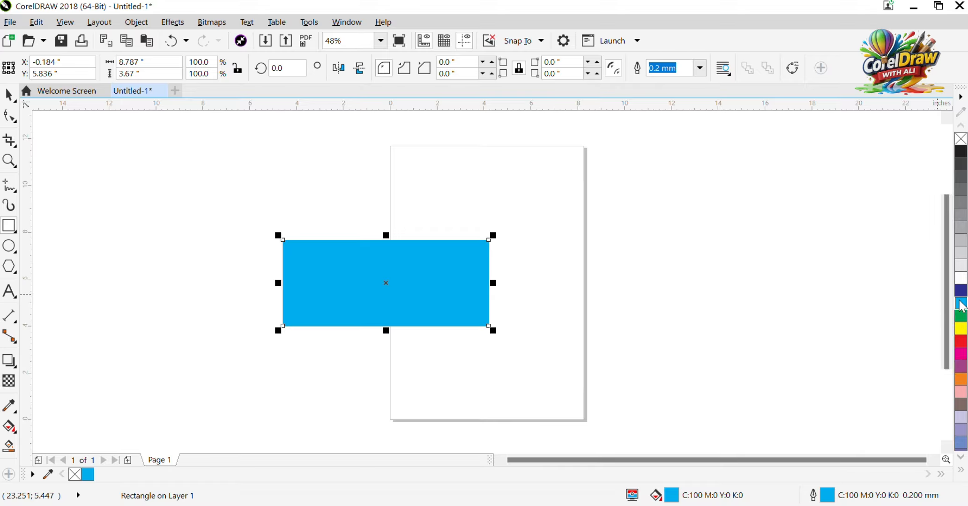
{"action": "right_click", "coordinate": [960, 157]}
Inspect the cyan rectangle's black outline up close along its right edge, and return to viewing the whole object
{"action": "key", "text": "z"}
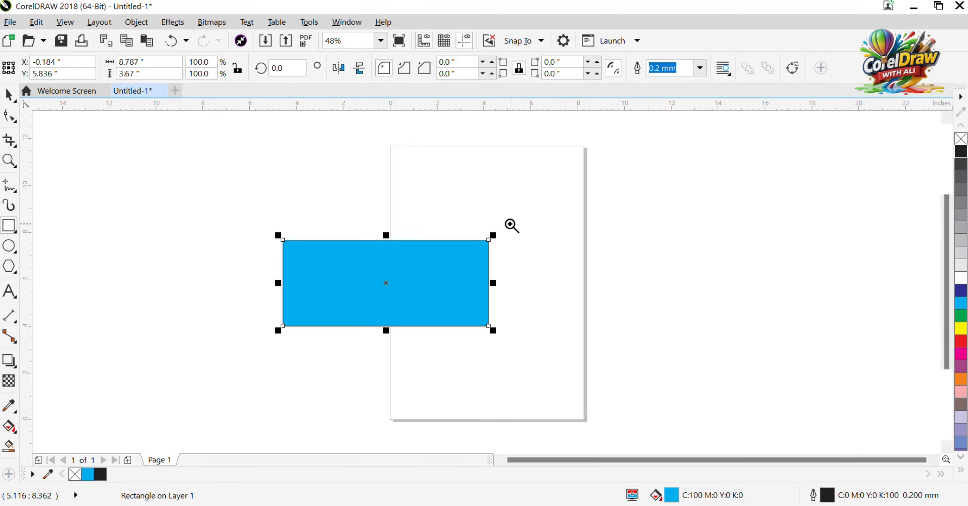
{"action": "left_click_drag", "start_coordinate": [451, 241], "coordinate": [545, 264]}
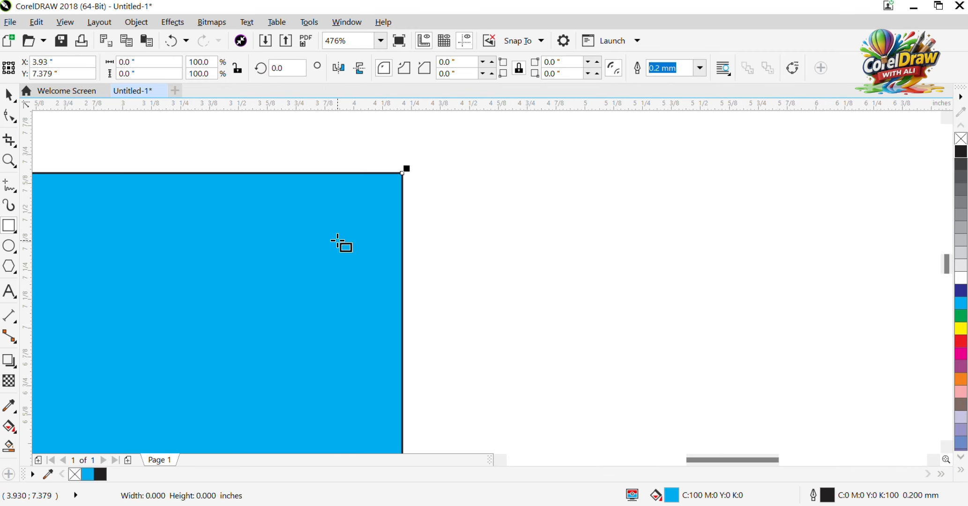
{"action": "key", "text": "z"}
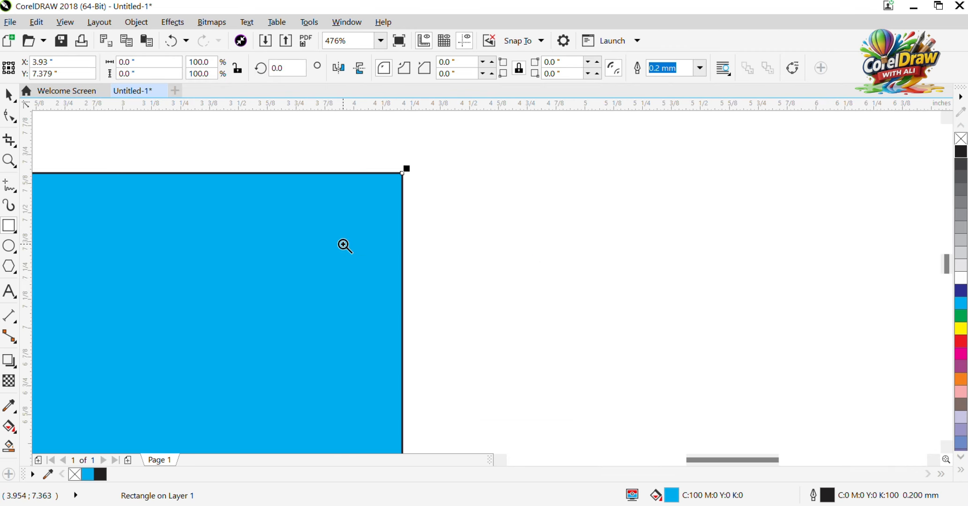
{"action": "left_click_drag", "start_coordinate": [420, 279], "coordinate": [425, 286]}
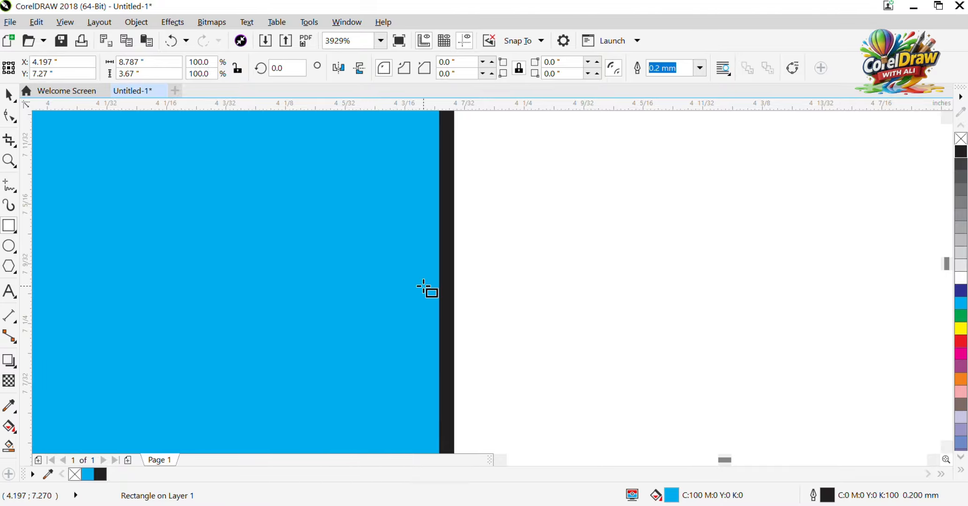
{"action": "key", "text": "F4"}
{"action": "scroll", "coordinate": [424, 286], "scroll_direction": "down", "scroll_amount": 1}
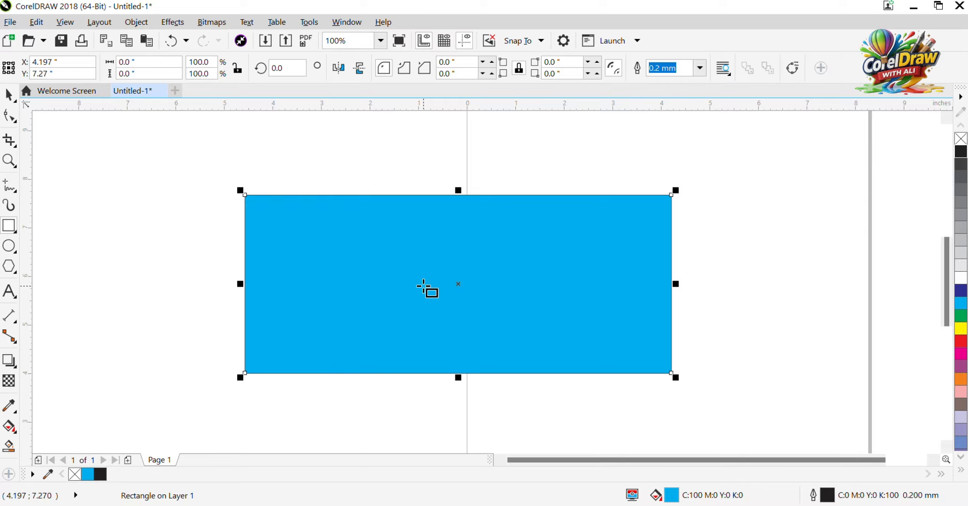
Delete the cyan rectangle using the Pick tool
{"action": "left_click", "coordinate": [9, 97]}
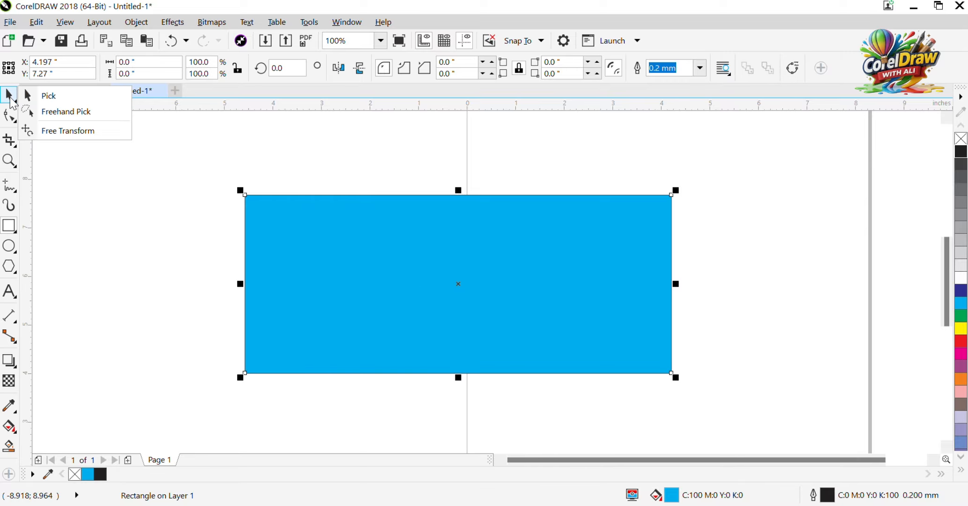
{"action": "left_click", "coordinate": [29, 97]}
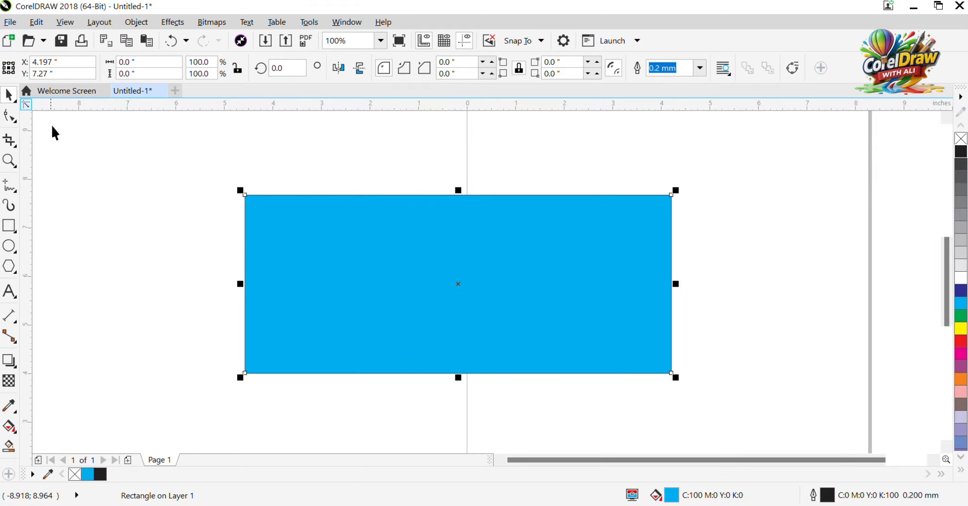
{"action": "left_click", "coordinate": [160, 201]}
{"action": "left_click", "coordinate": [397, 279]}
{"action": "key", "text": "Delete"}
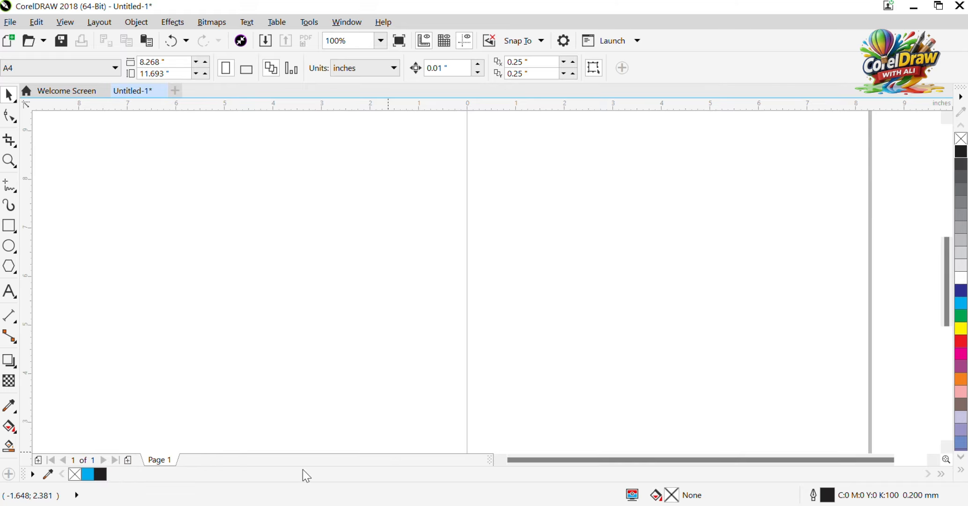
Add a second page after Page 1 and create a rectangle on it matching the full page size
{"action": "left_click", "coordinate": [128, 460]}
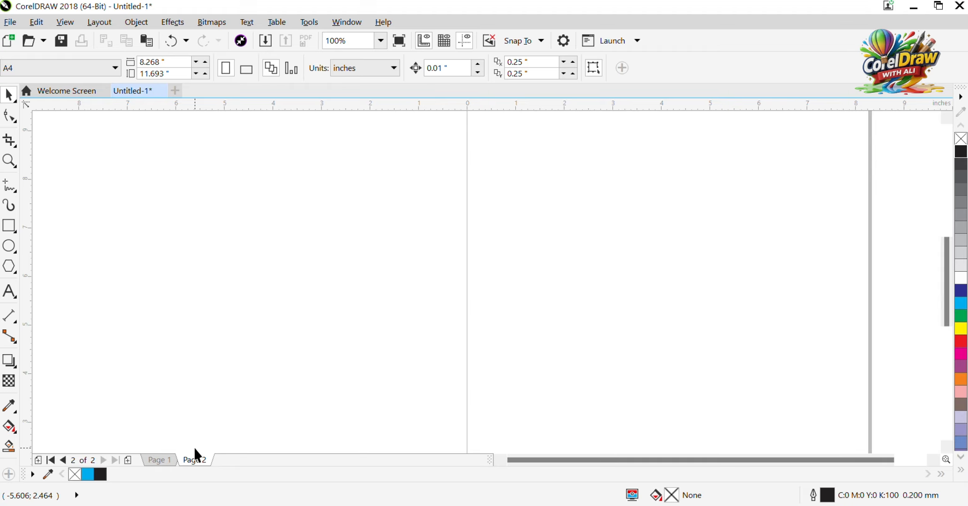
{"action": "double_click", "coordinate": [9, 225]}
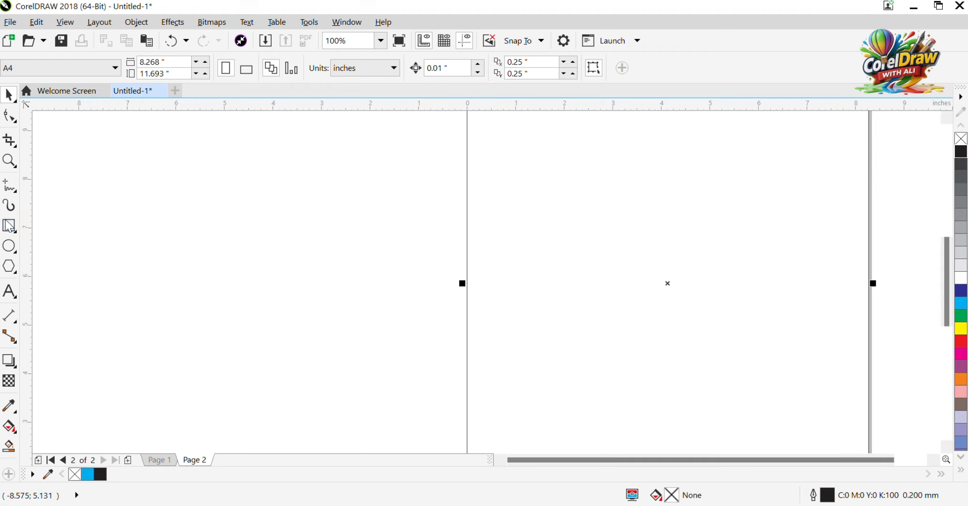
{"action": "key", "text": "F4"}
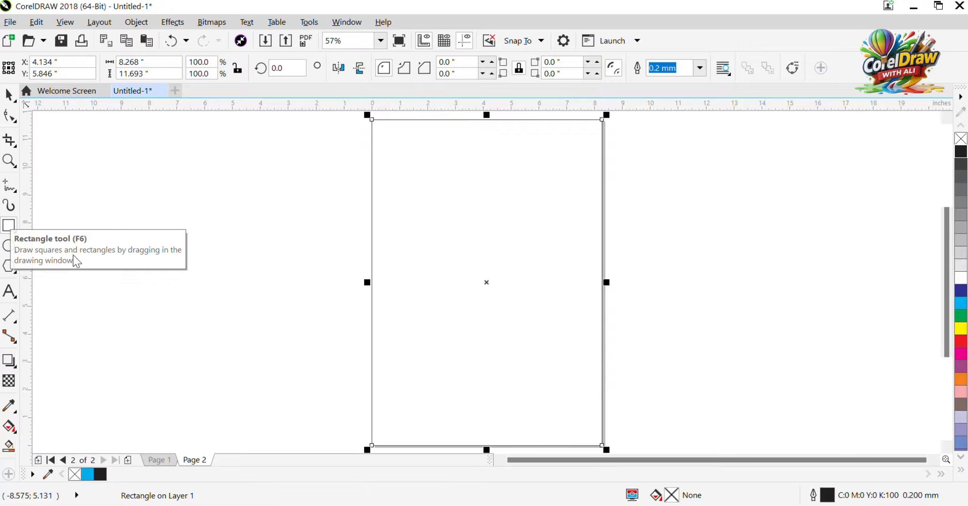
View Page 1, return to Page 2, and add two more pages after it
{"action": "left_click", "coordinate": [162, 463]}
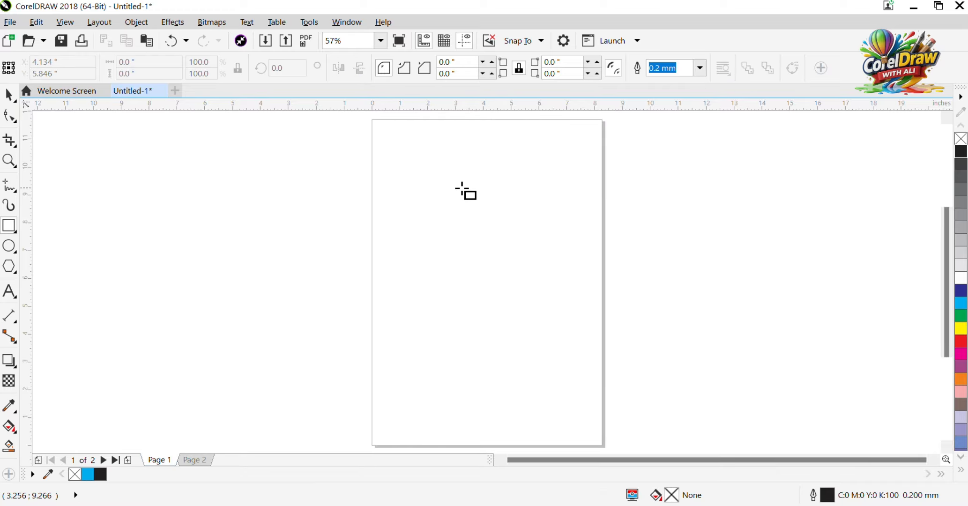
{"action": "left_click", "coordinate": [204, 459]}
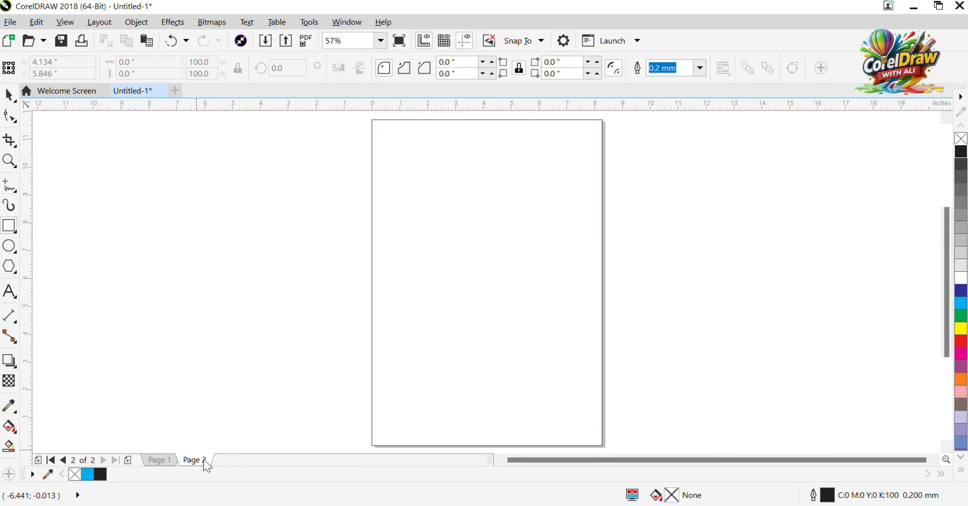
{"action": "left_click", "coordinate": [129, 461]}
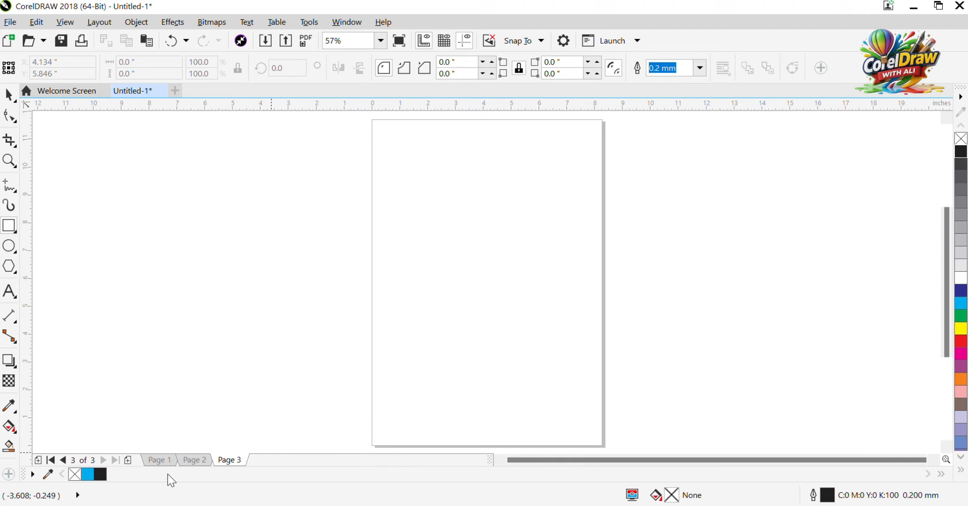
{"action": "left_click", "coordinate": [129, 461]}
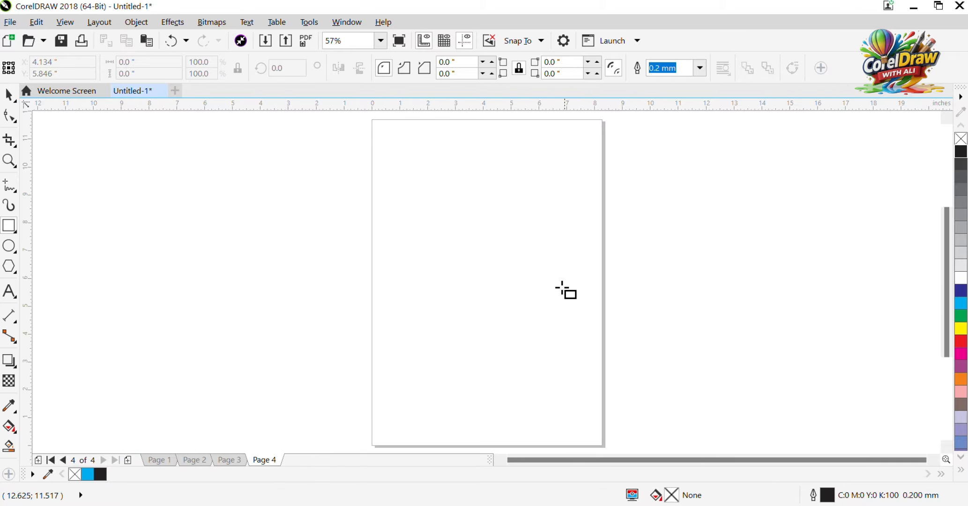
View the document's pages in order from Page 1 through Page 4
{"action": "left_click", "coordinate": [164, 460]}
{"action": "left_click", "coordinate": [197, 461]}
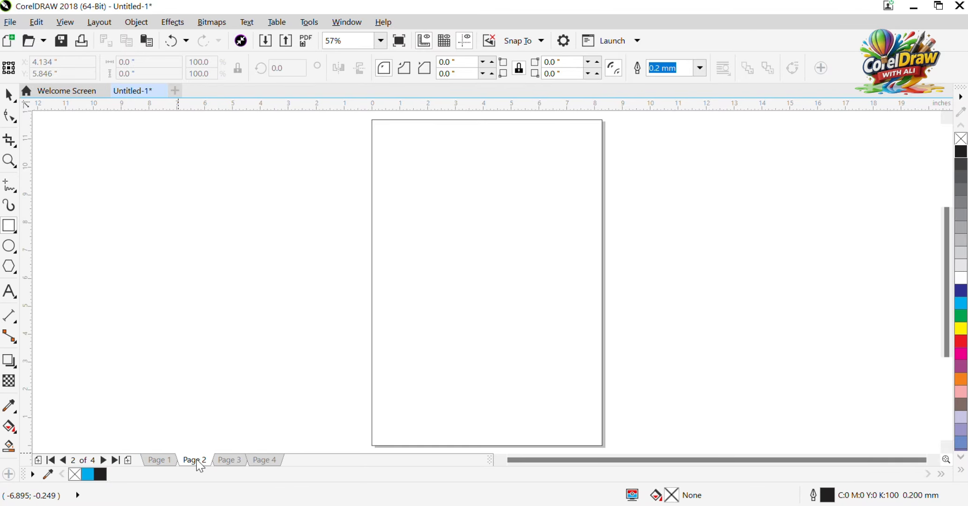
{"action": "left_click", "coordinate": [231, 460]}
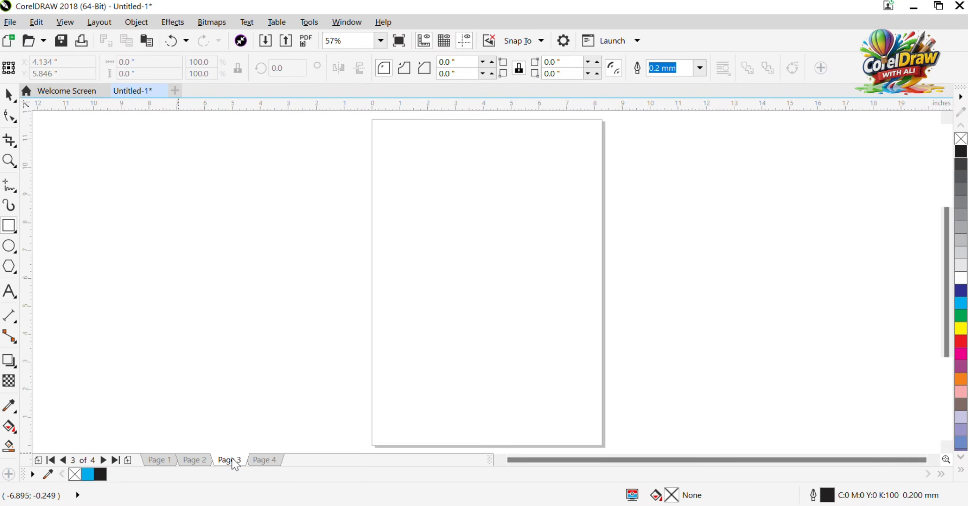
{"action": "left_click", "coordinate": [265, 461]}
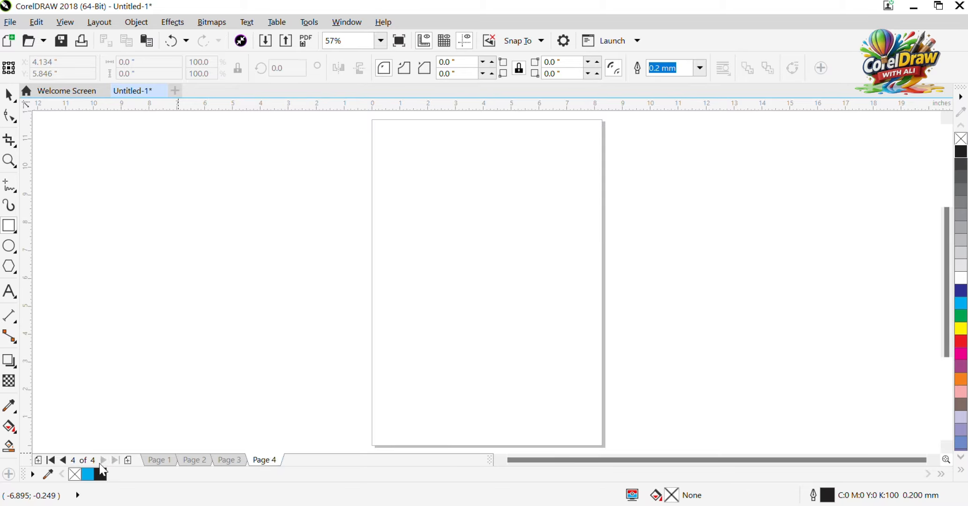
Go through the pages one at a time back to Page 1 and forward to Page 4, and jump to the first and last pages
{"action": "left_click", "coordinate": [63, 460]}
{"action": "left_click", "coordinate": [62, 460]}
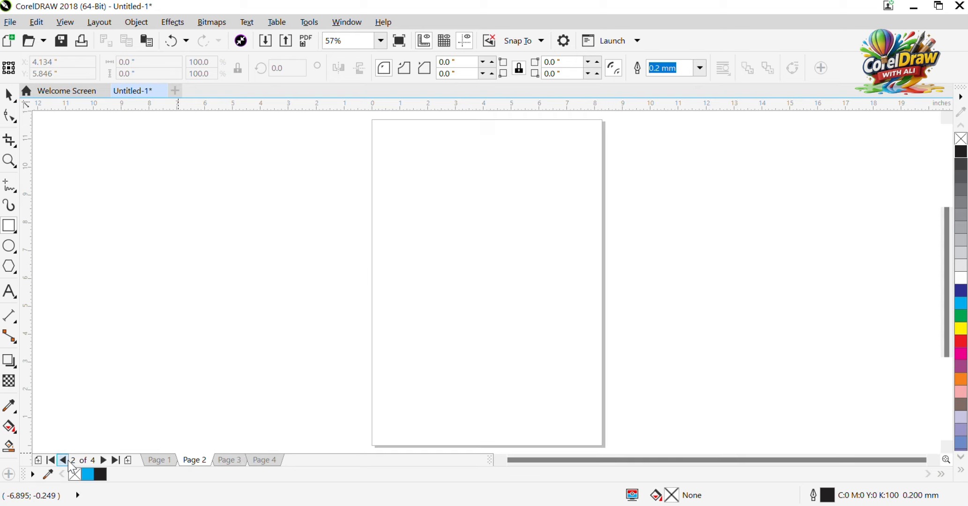
{"action": "left_click", "coordinate": [63, 460]}
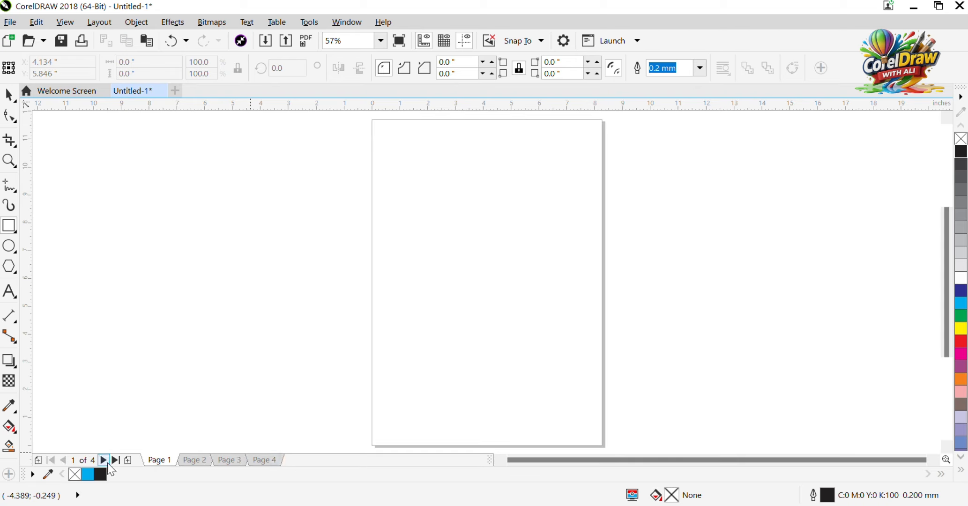
{"action": "left_click", "coordinate": [104, 461]}
{"action": "left_click", "coordinate": [104, 461]}
{"action": "left_click", "coordinate": [104, 460]}
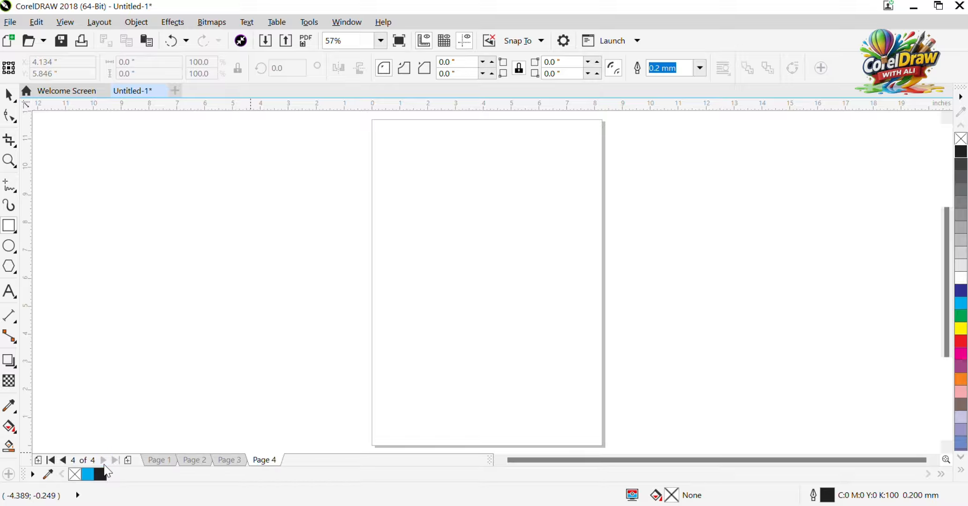
{"action": "left_click", "coordinate": [51, 460]}
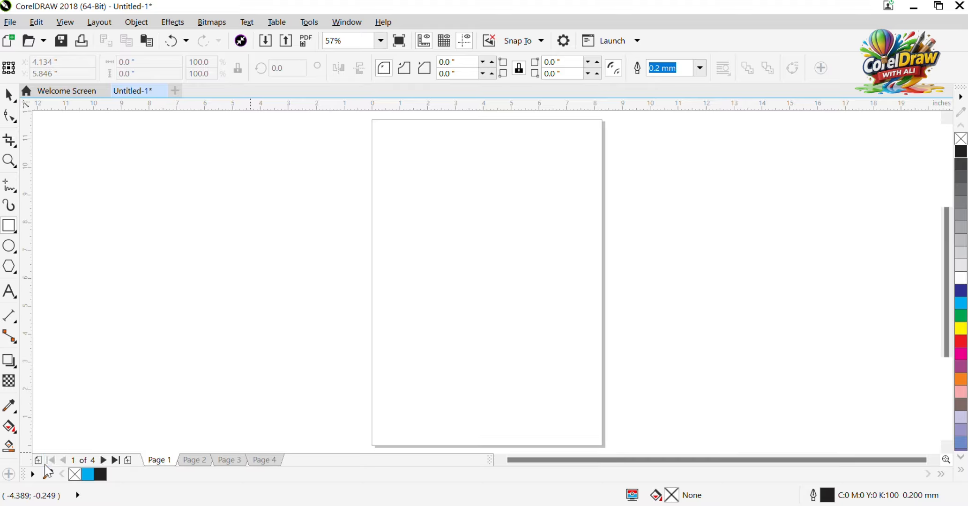
{"action": "left_click", "coordinate": [115, 460]}
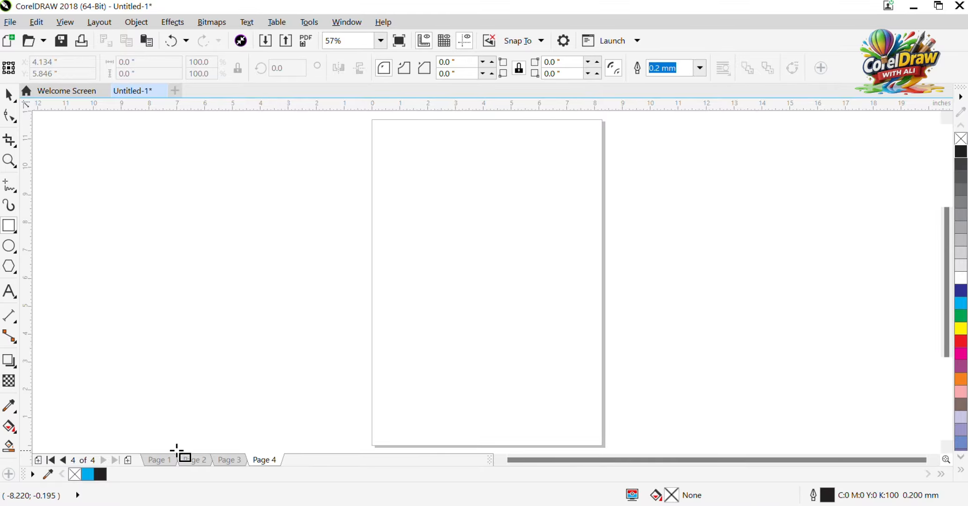
{"action": "left_click", "coordinate": [101, 475]}
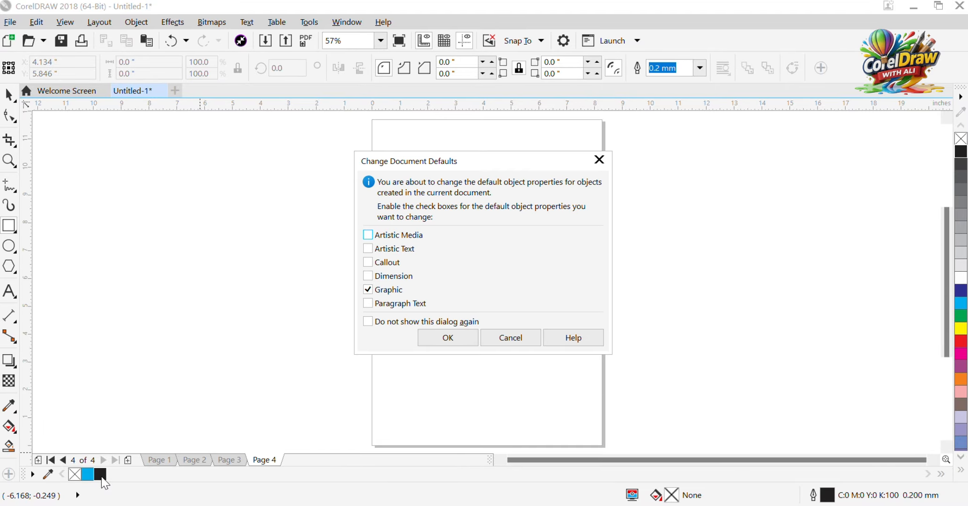
{"action": "left_click", "coordinate": [501, 338]}
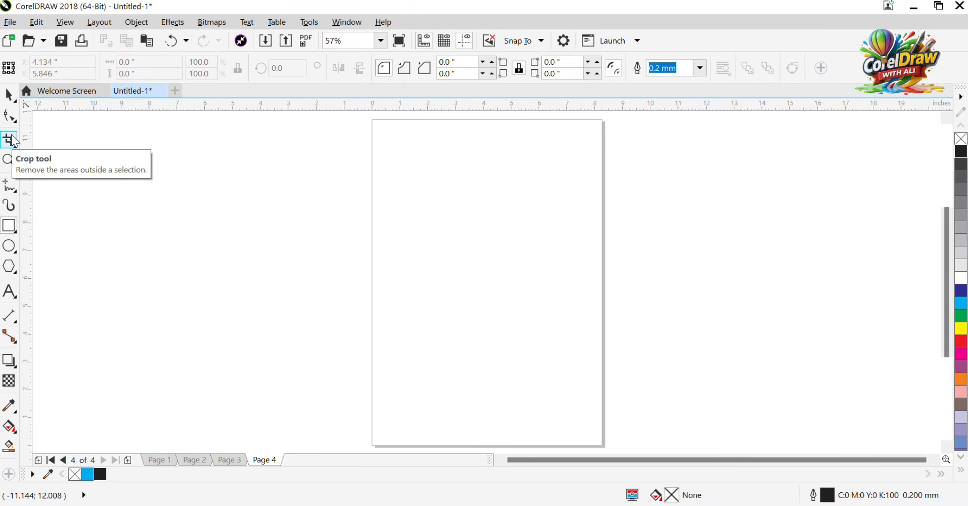
{"action": "left_click", "coordinate": [12, 231]}
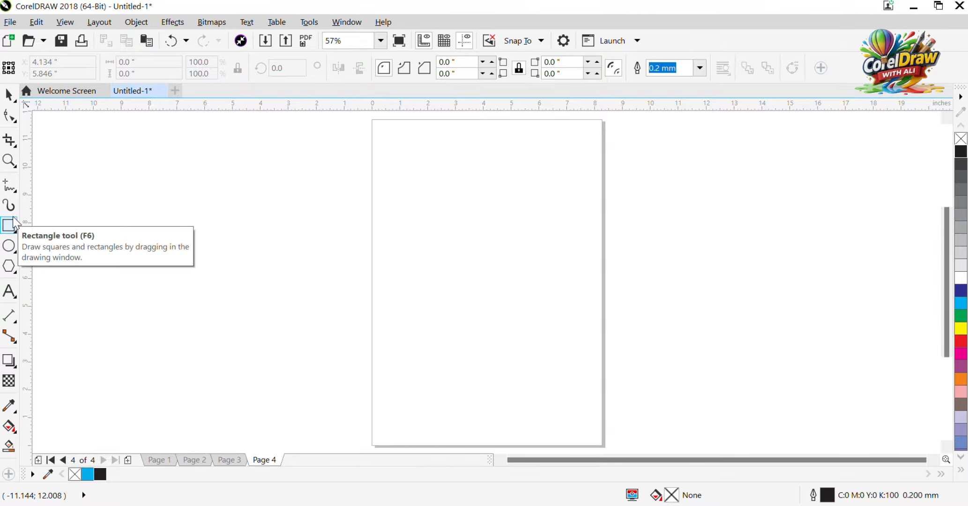